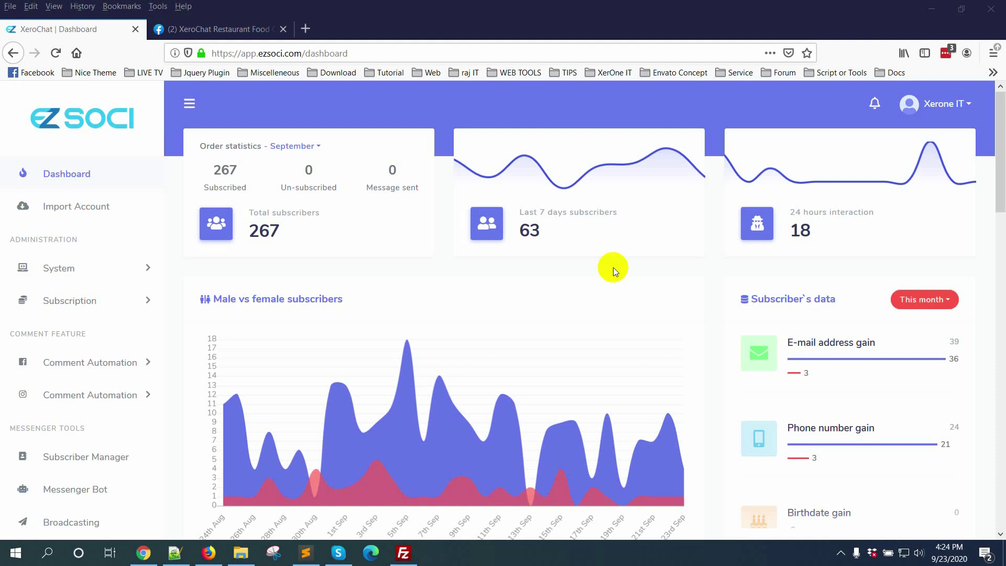
Step: Go to the XeroChat Restaurant store's product list through the Messenger Bot e-commerce store tool
scroll(52, 448, down, 1)
click(79, 456)
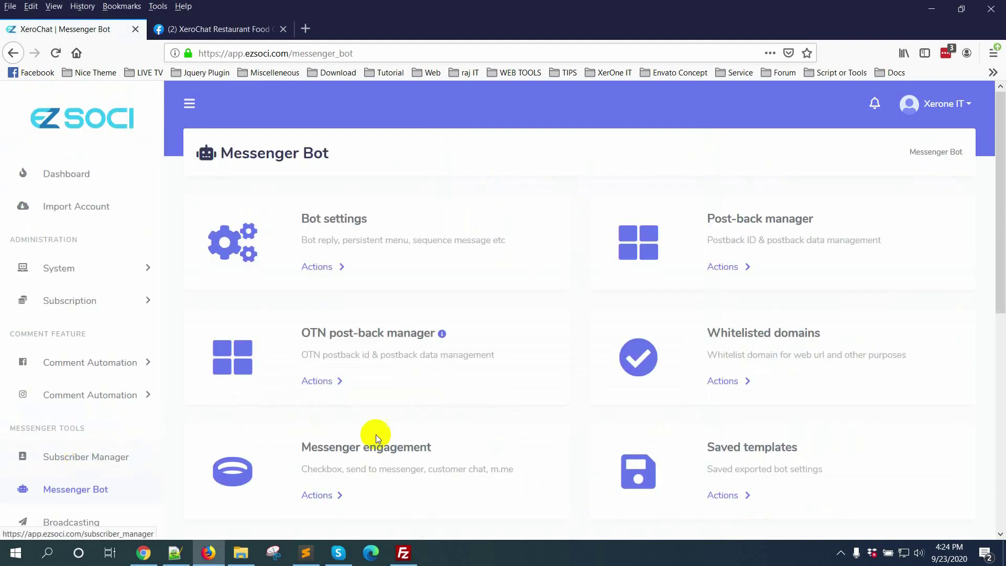
scroll(577, 425, down, 5)
click(728, 448)
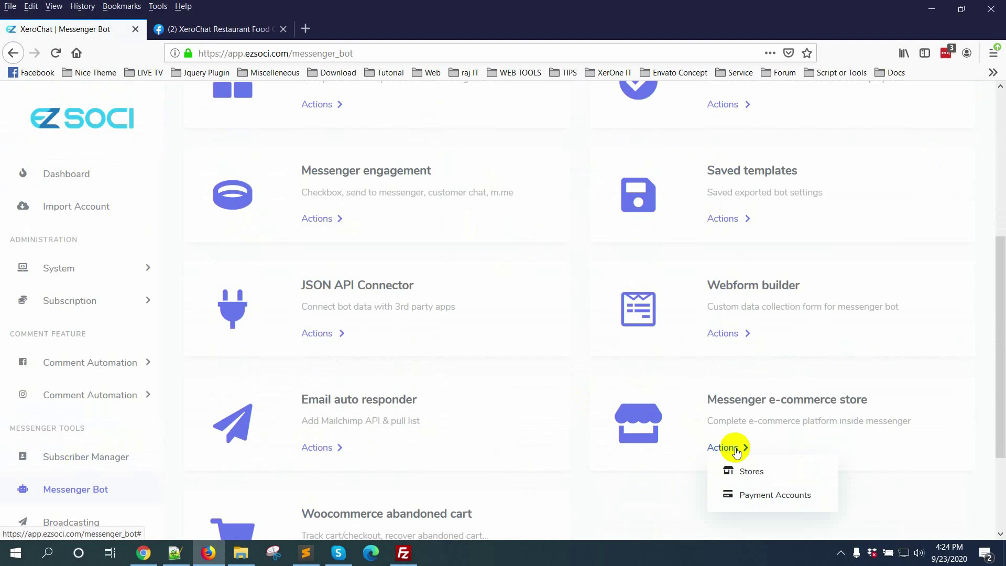
click(752, 472)
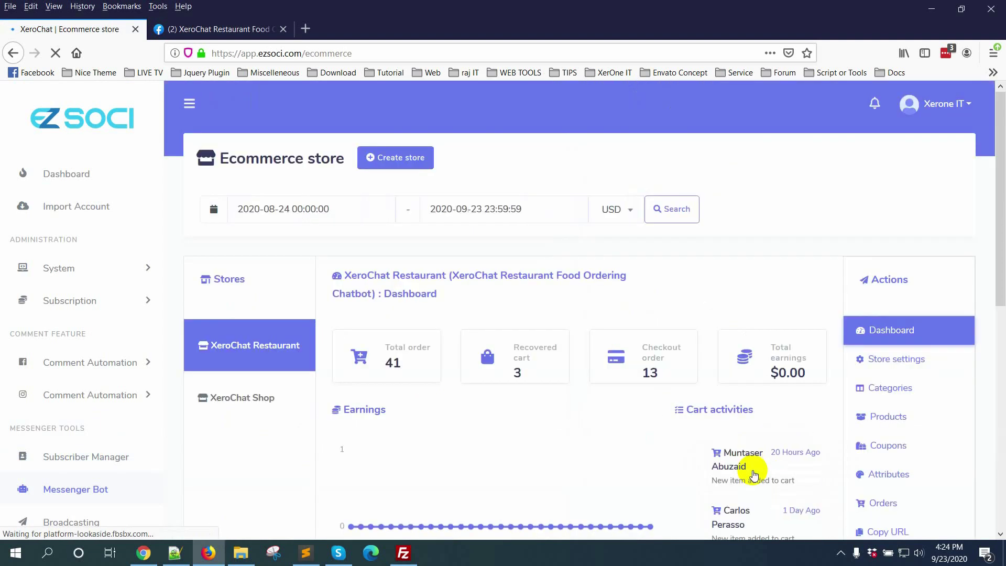
scroll(859, 398, down, 3)
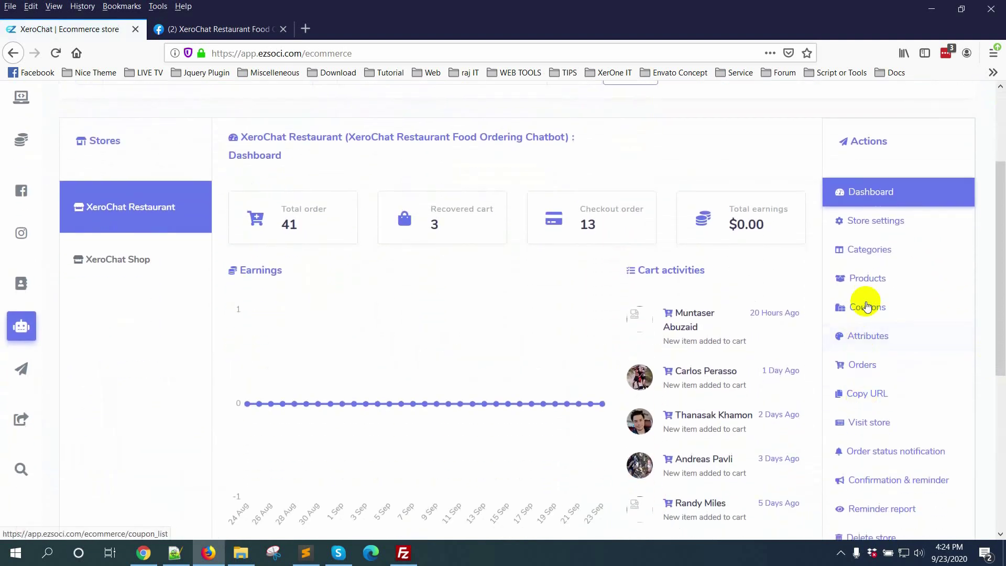
click(869, 265)
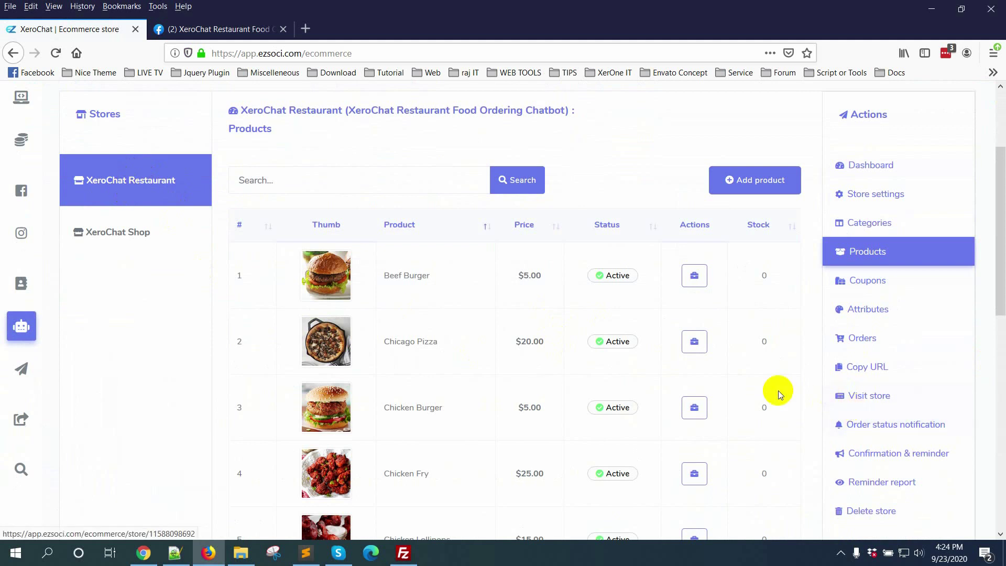
Step: Edit the Beef Burger, then open the store's empty Attributes list
scroll(755, 407, down, 2)
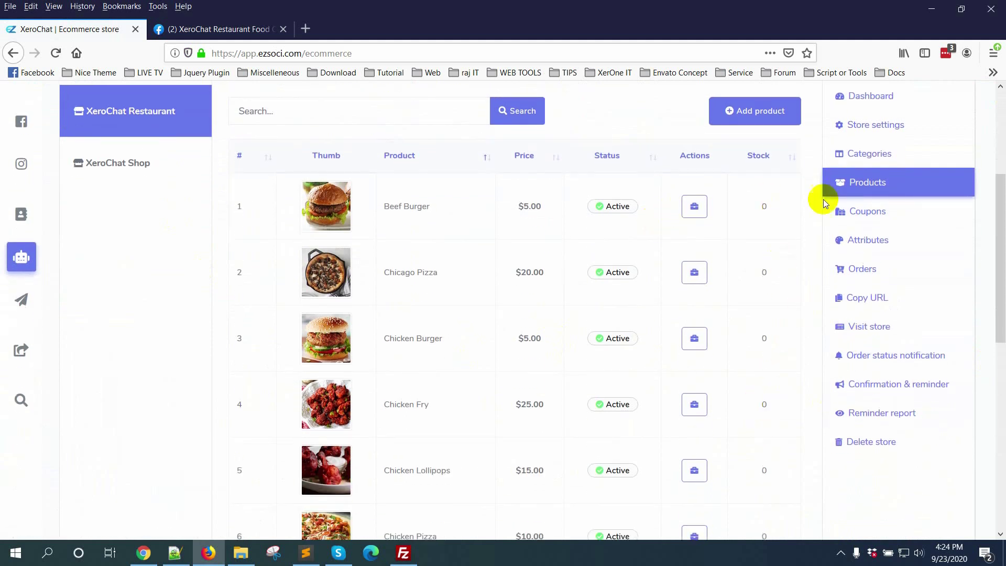
click(695, 206)
click(600, 210)
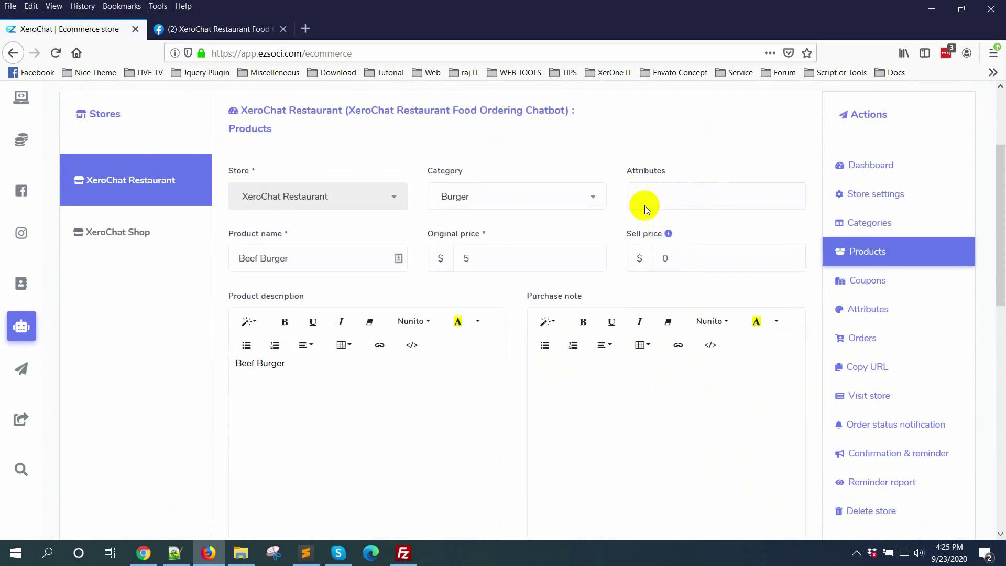
click(852, 320)
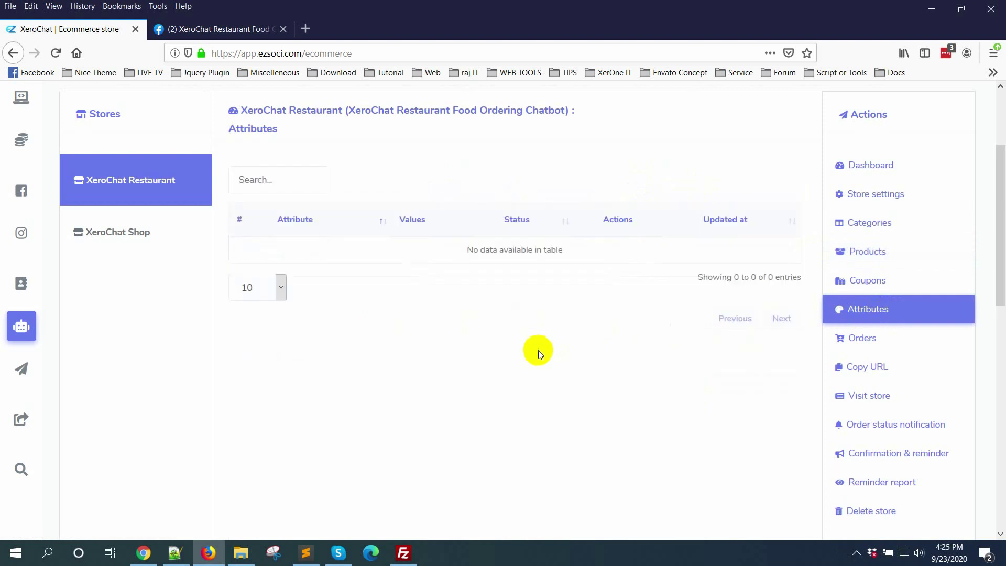
Step: Create the active attribute 'Burger Size' with values Small, Medium and Large, and save it
click(754, 181)
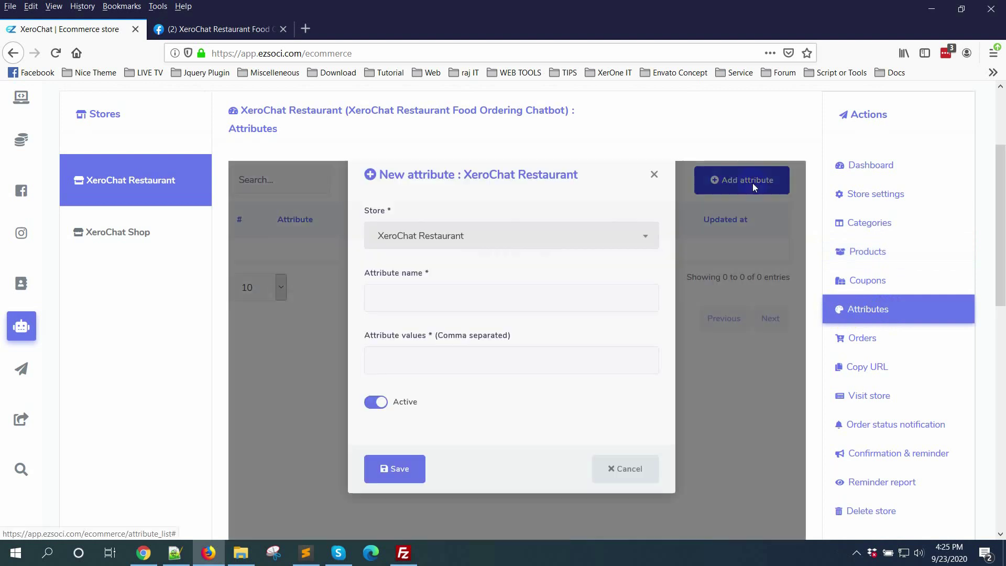
click(451, 335)
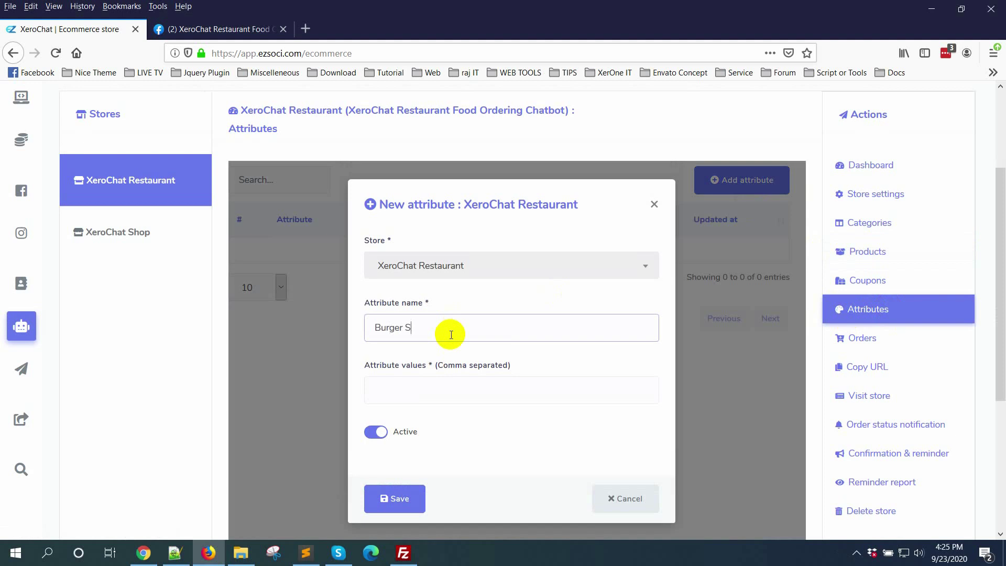
click(442, 404)
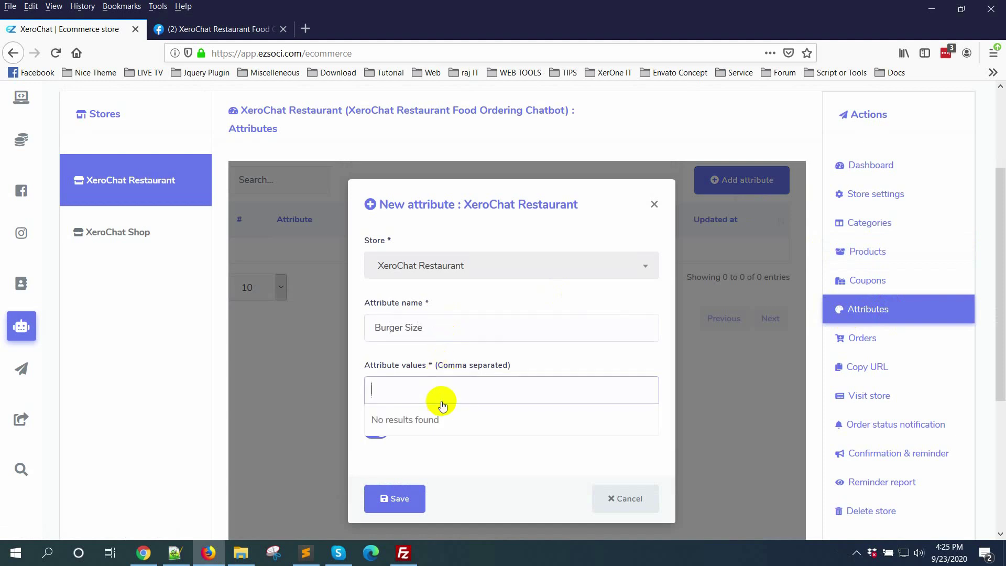
text(Small)
key(Return)
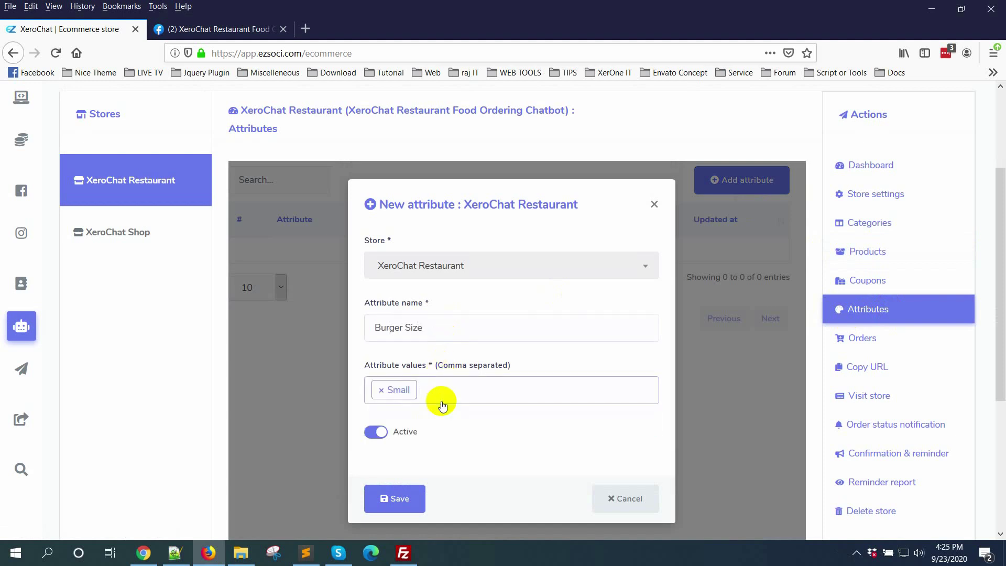
text(Medium)
key(Return)
text(Large)
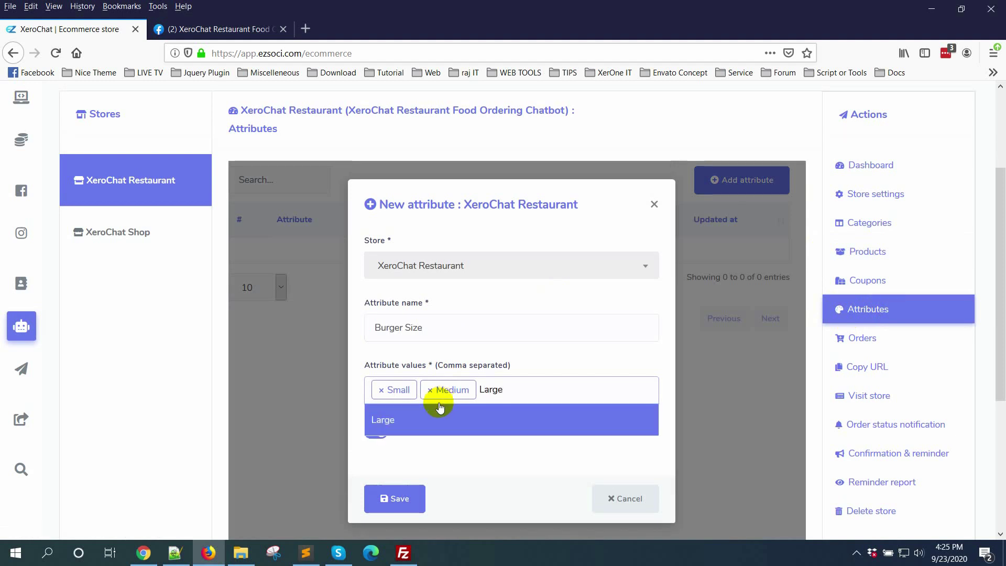
click(435, 420)
click(400, 504)
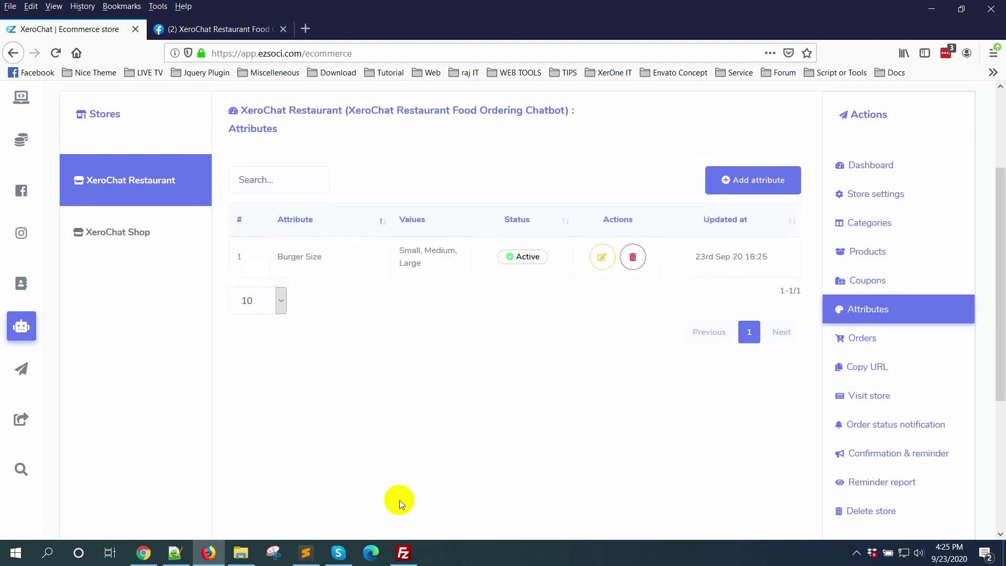
Step: Edit Beef Burger from the product list and select Burger Size in its Attributes field
click(875, 266)
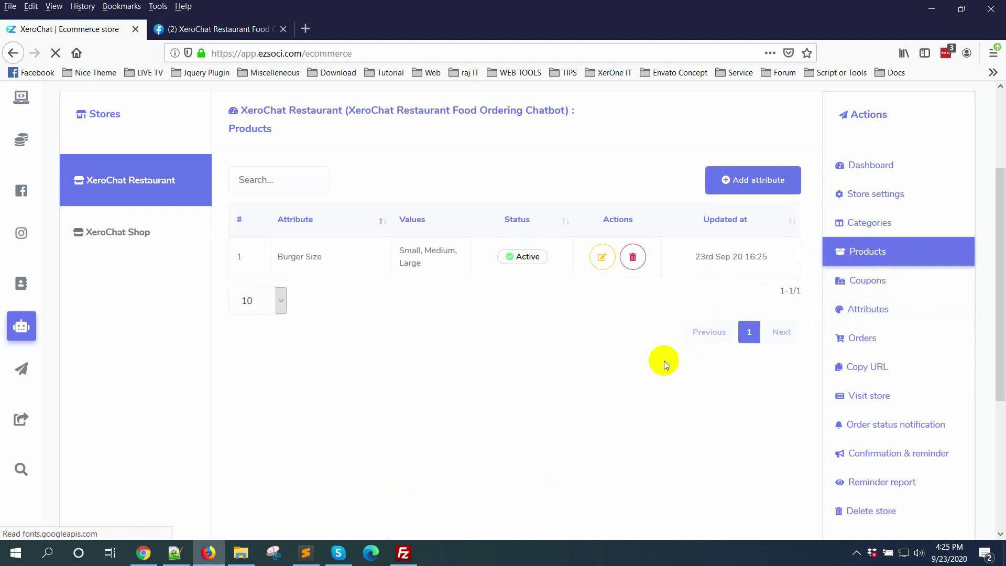
click(692, 288)
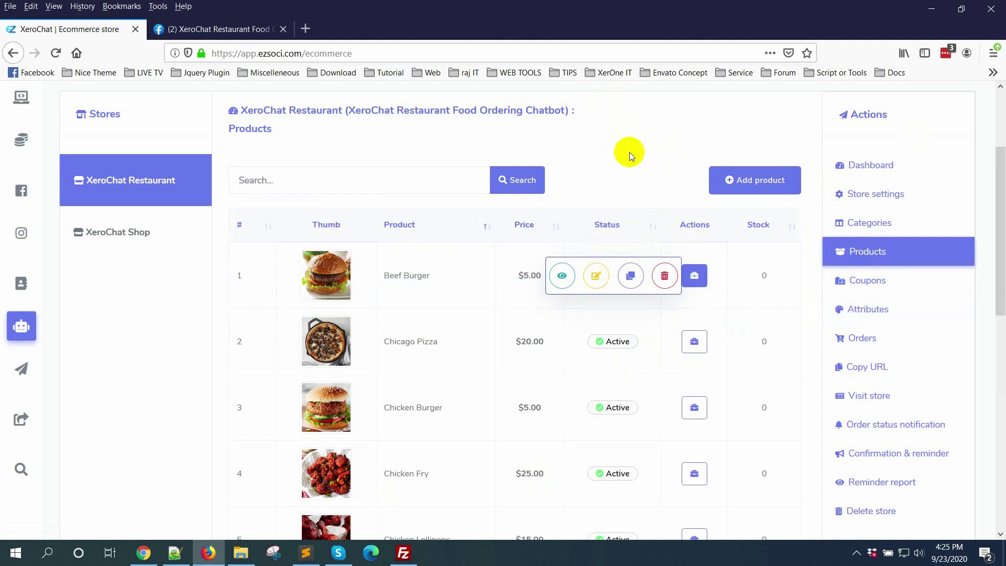
click(597, 277)
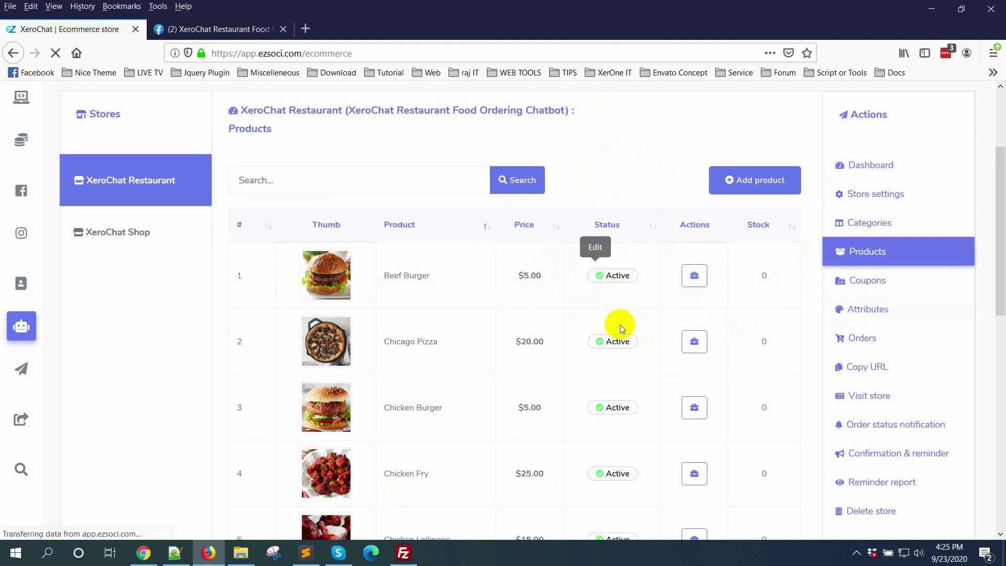
scroll(530, 291, down, 1)
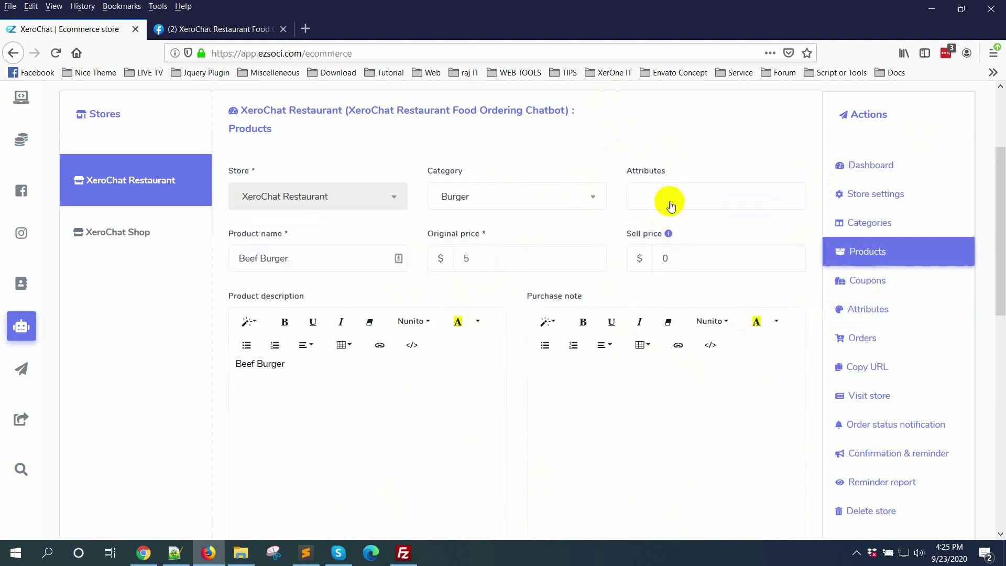
click(667, 199)
click(710, 231)
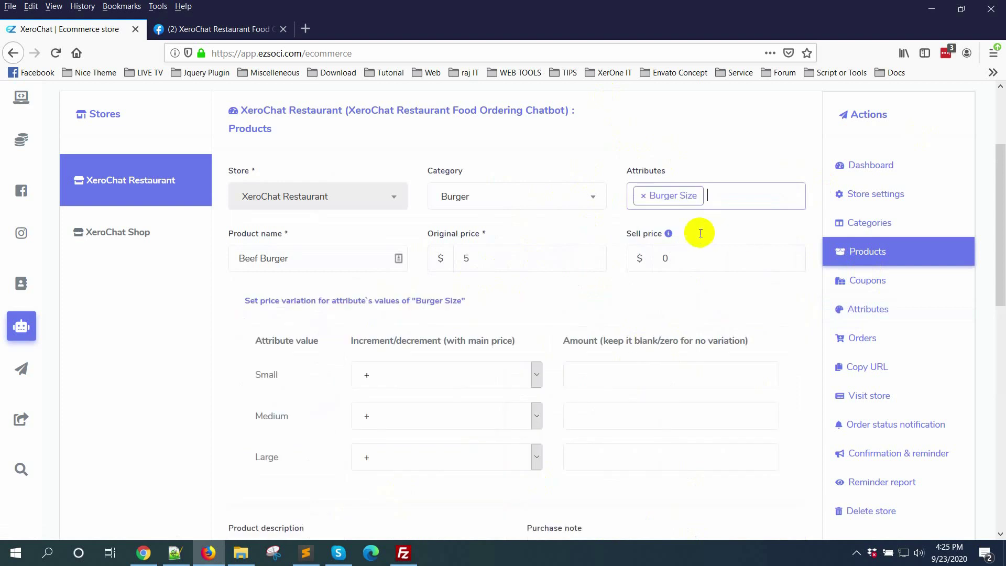
Step: Keep the Beef Burger's $5 original price and leave the Small size adjustment at 0
scroll(294, 357, down, 1)
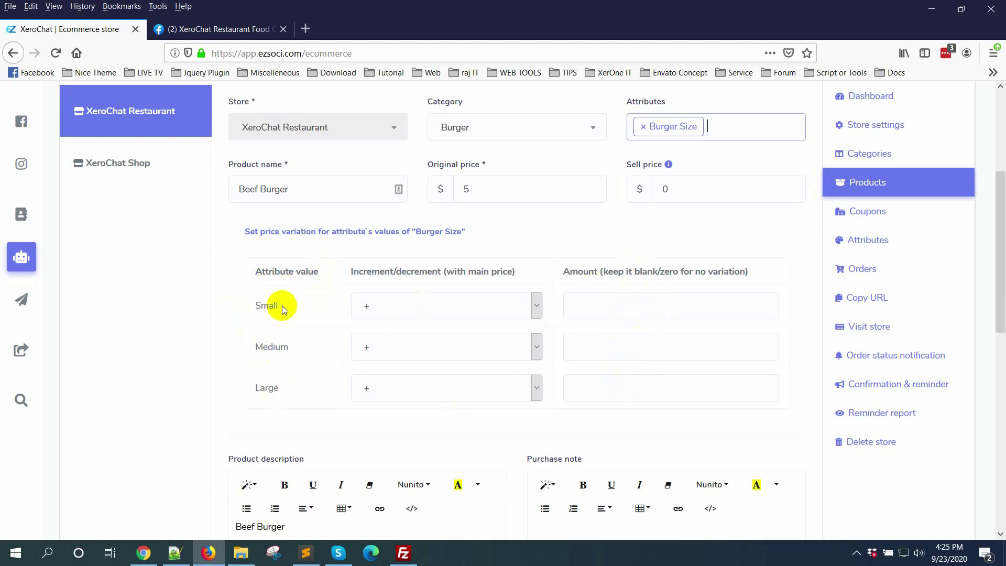
click(483, 189)
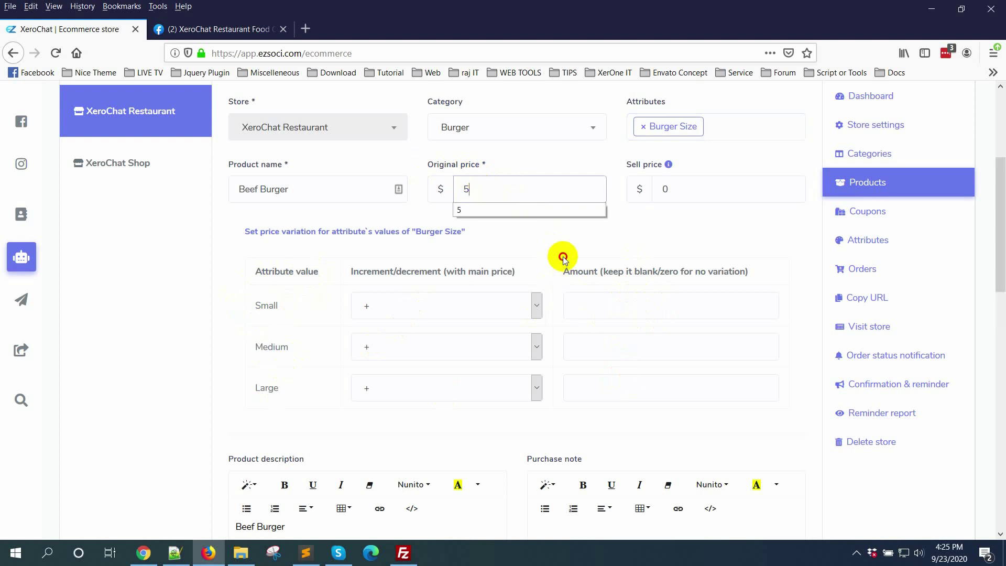
double_click(266, 305)
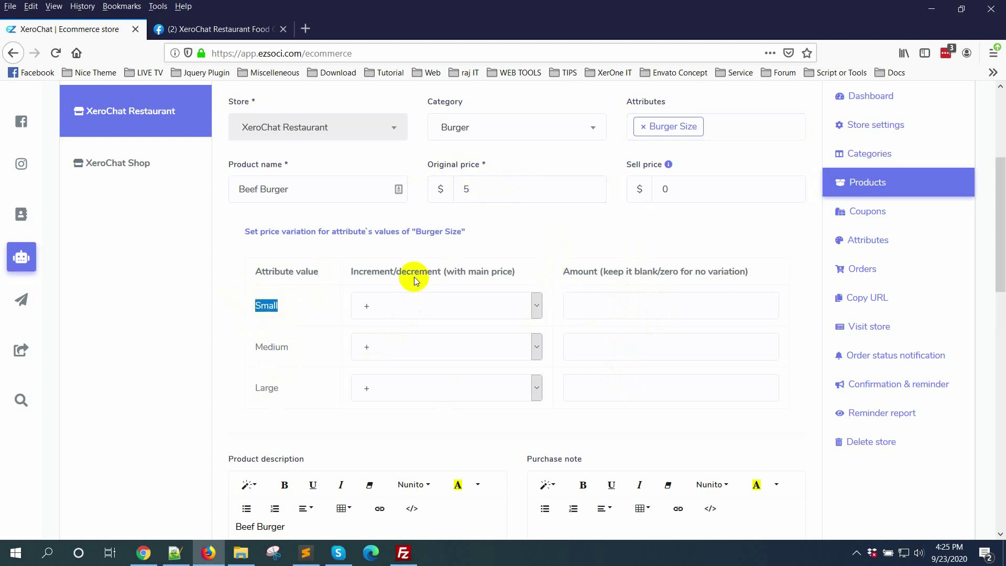
click(474, 192)
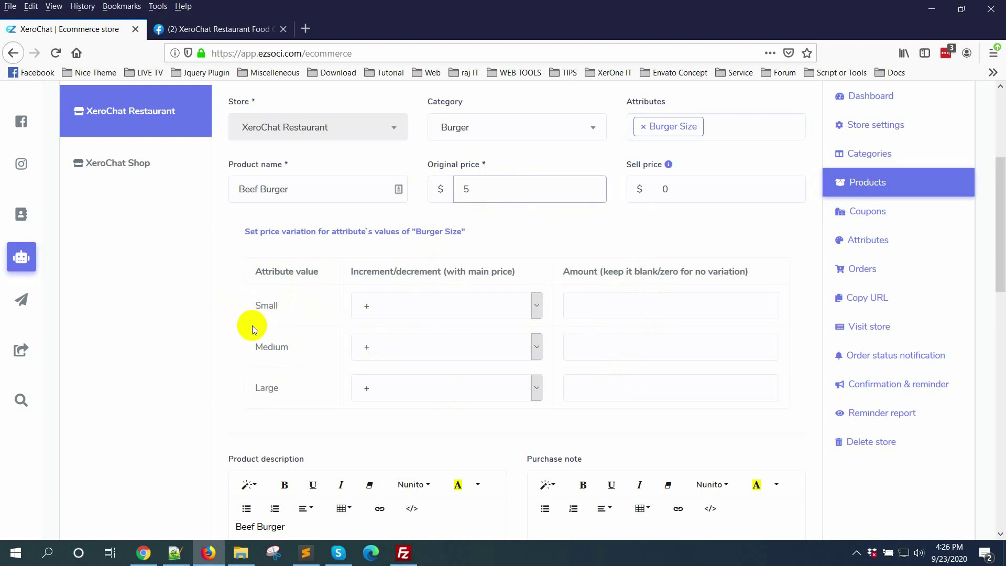
click(698, 247)
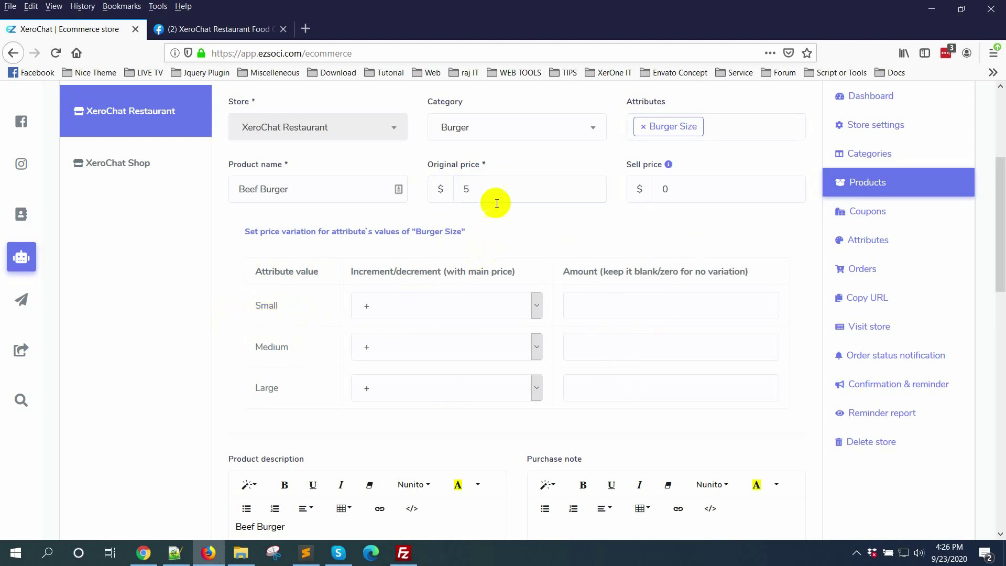
click(654, 301)
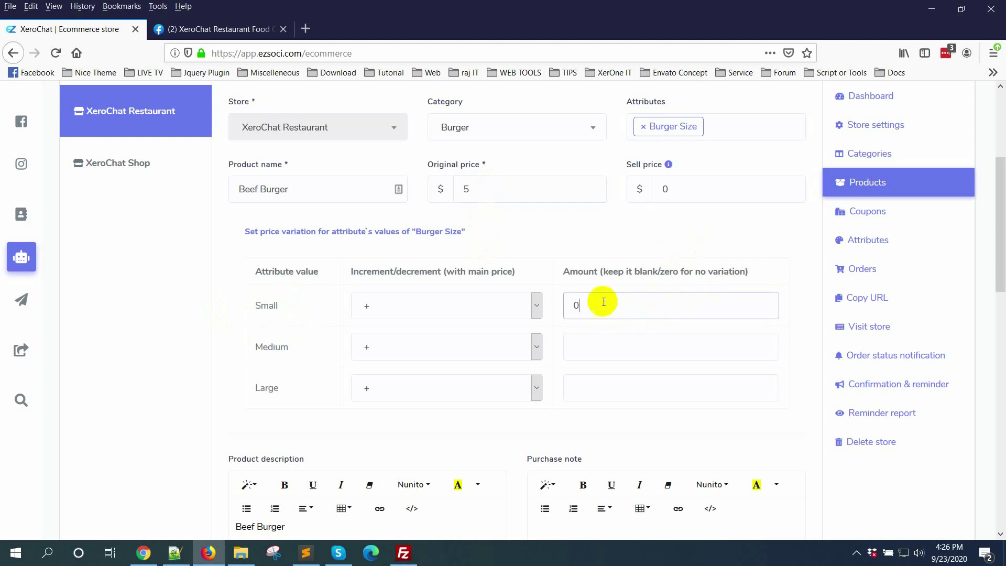
click(691, 230)
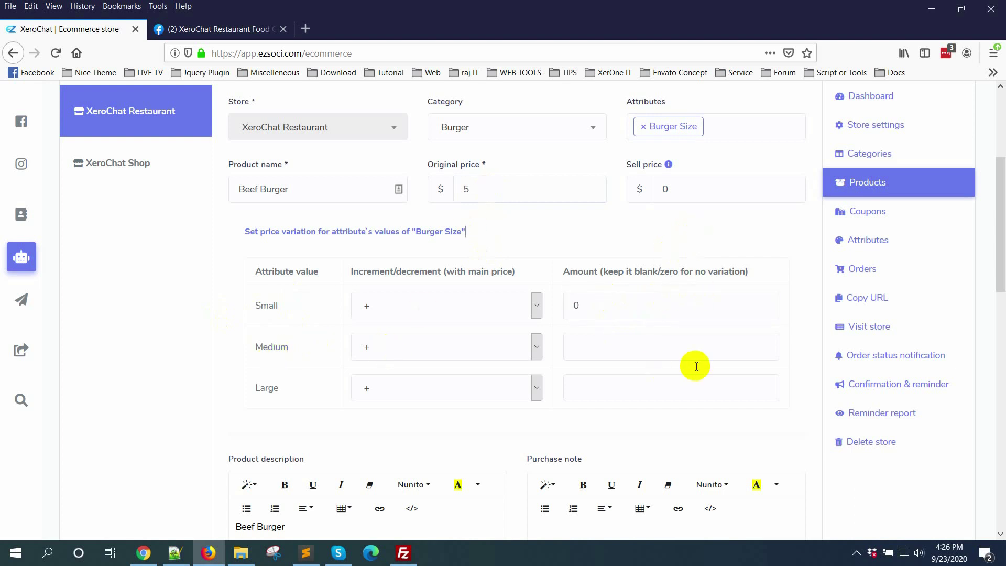
Step: Enter Medium +3 and Large +5 size adjustments, then save the Beef Burger
click(625, 345)
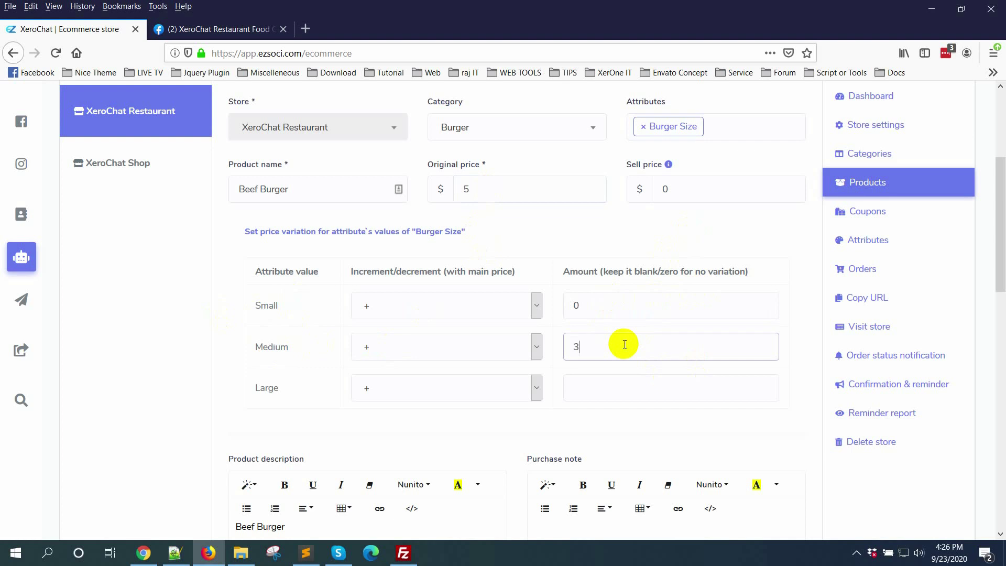
text(3)
click(620, 389)
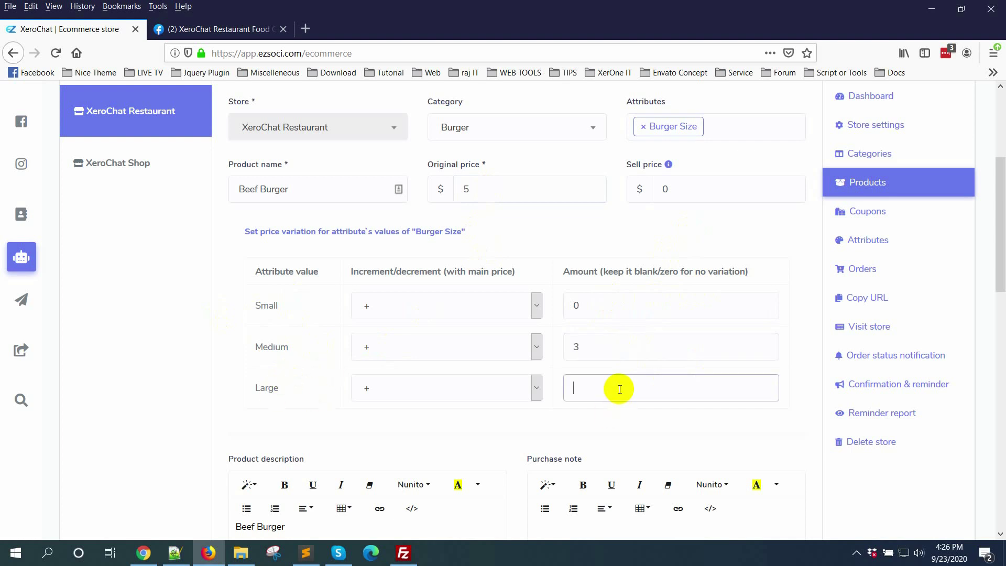
text(5)
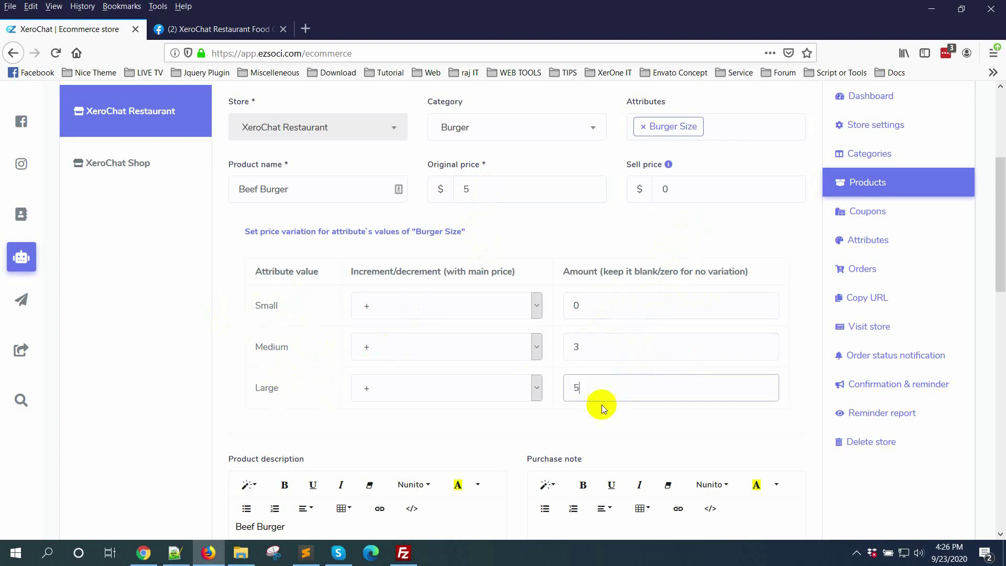
click(539, 411)
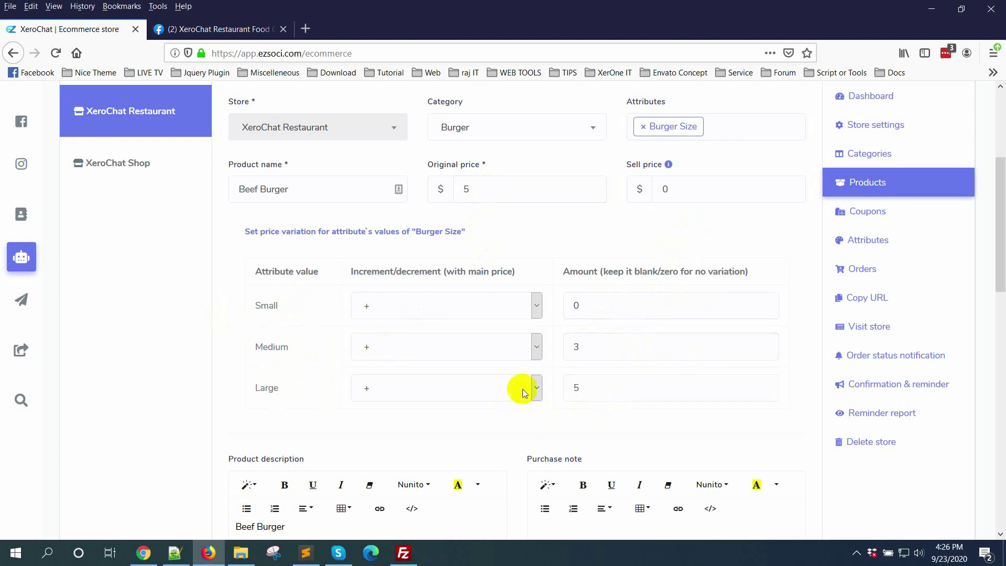
double_click(266, 306)
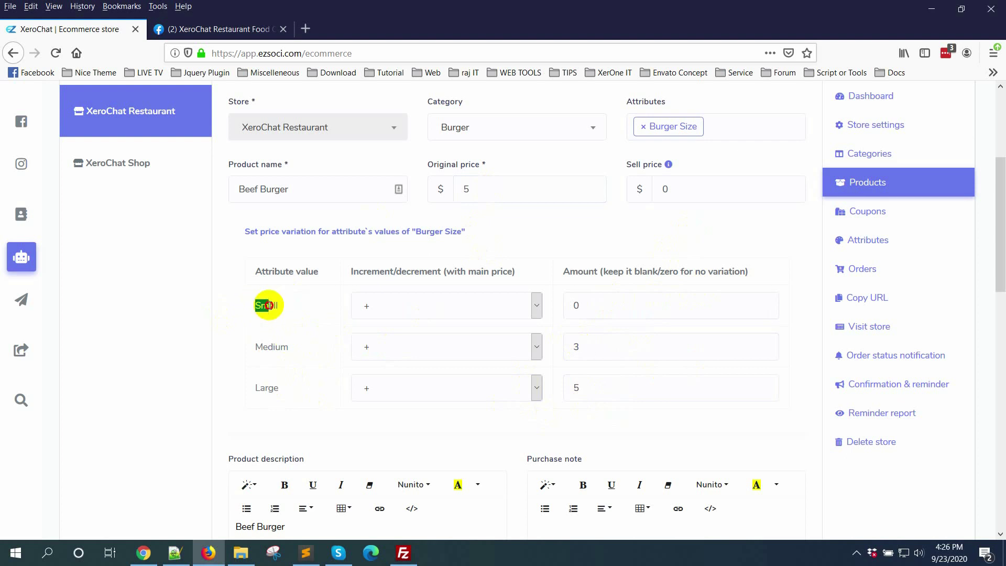
click(480, 193)
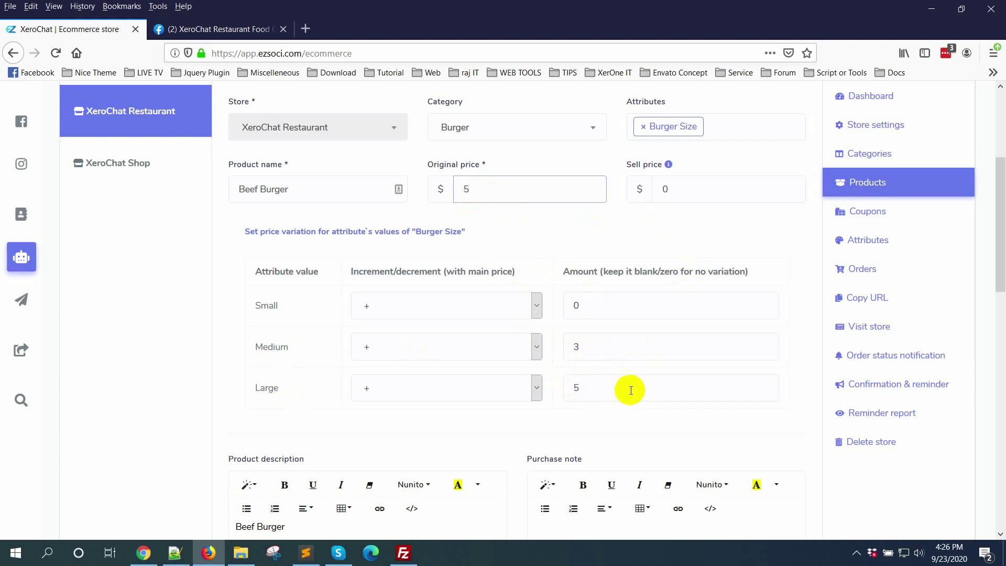
scroll(631, 391, down, 10)
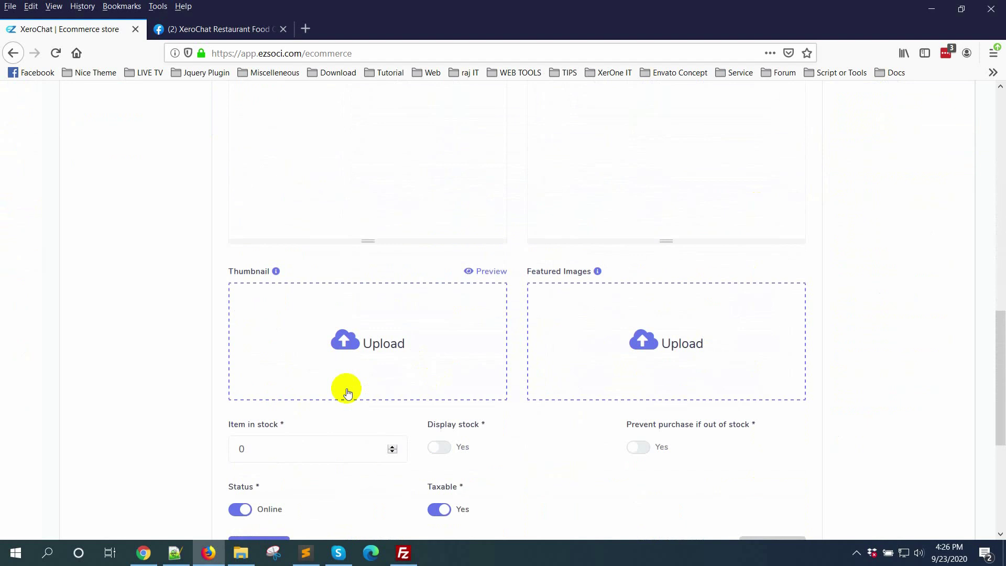
click(256, 427)
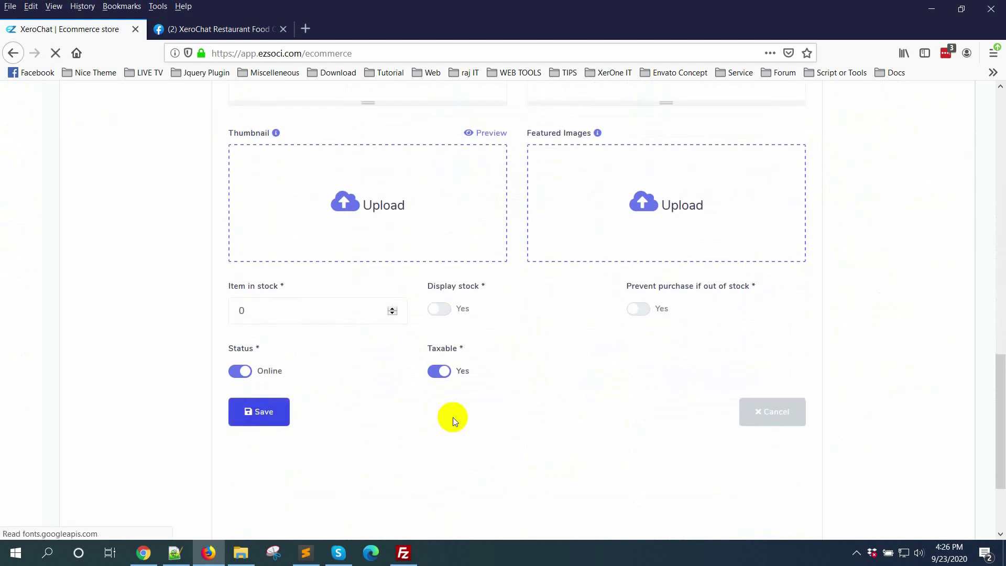
Step: Open the restaurant page's Messenger chat, choose Order Foods, then pick the Burger quick reply
click(223, 29)
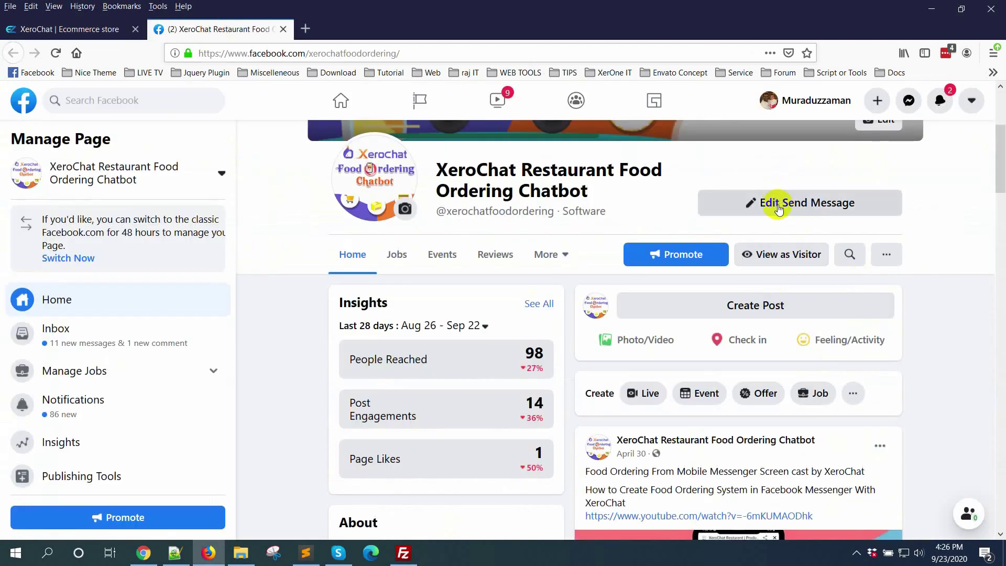
click(735, 212)
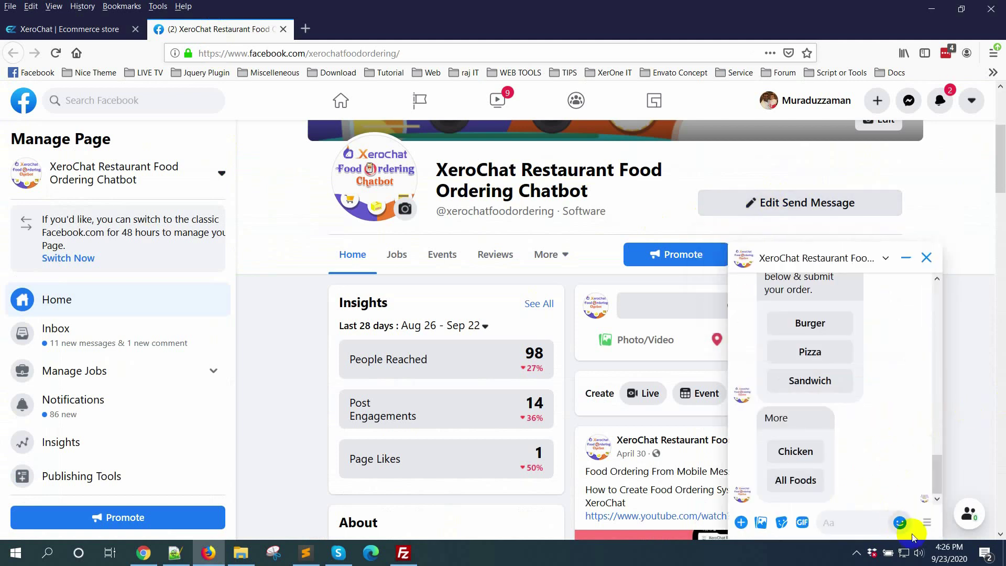
click(928, 524)
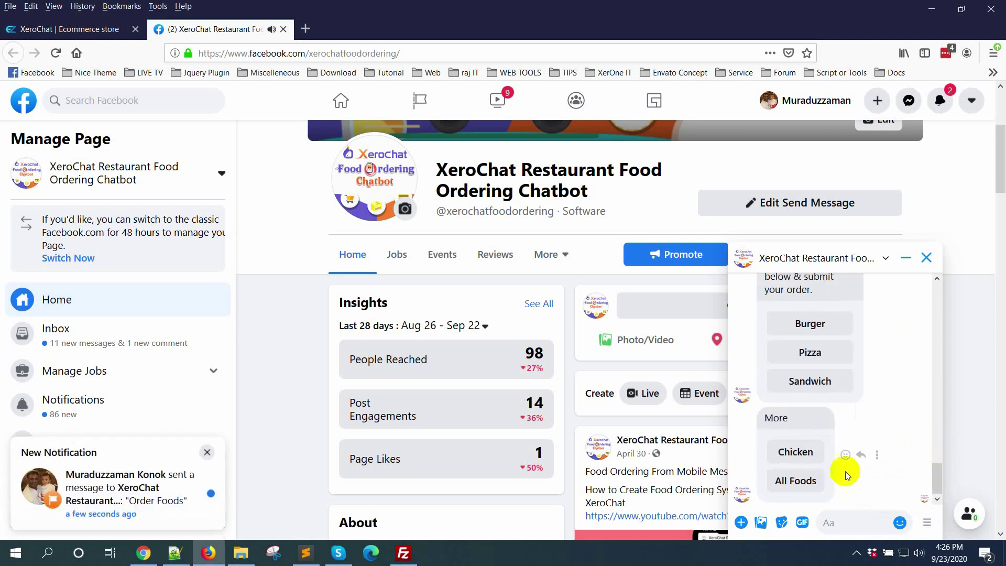
scroll(845, 470, up, 2)
scroll(842, 421, up, 2)
scroll(843, 420, down, 3)
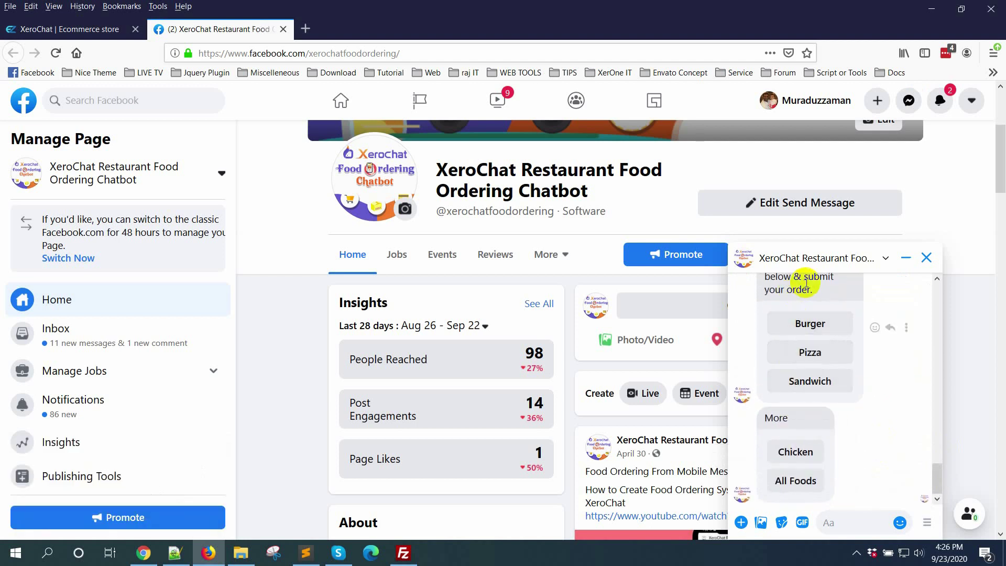
click(813, 321)
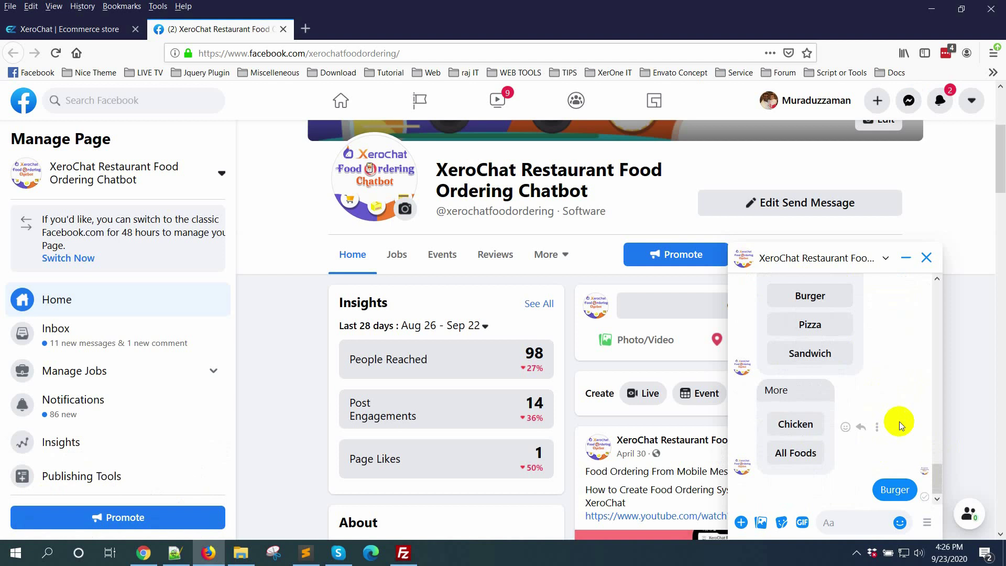
mouse_move(889, 419)
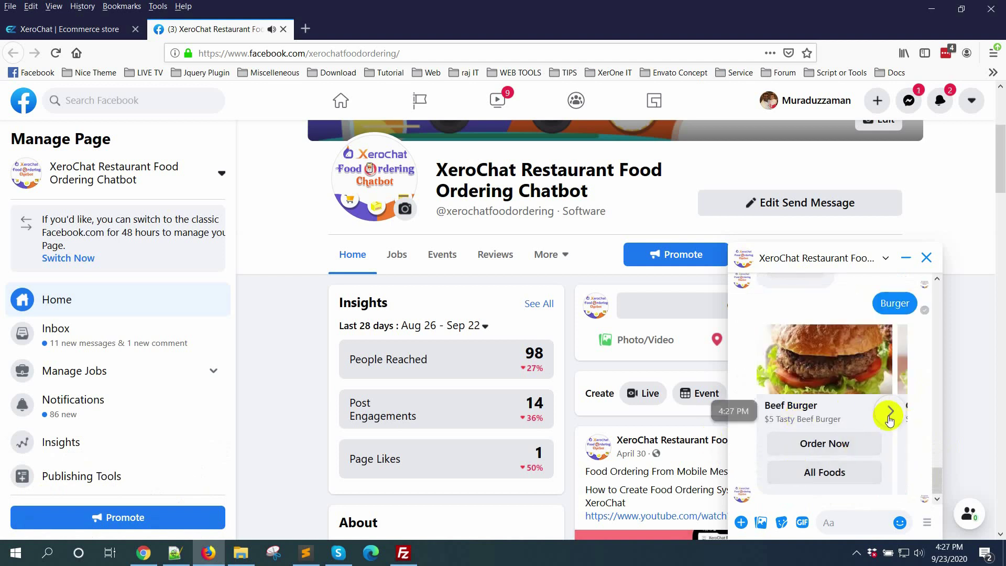
Step: Open the Beef Burger order page and try sizes Small, Medium, then Large at $10.00
click(835, 446)
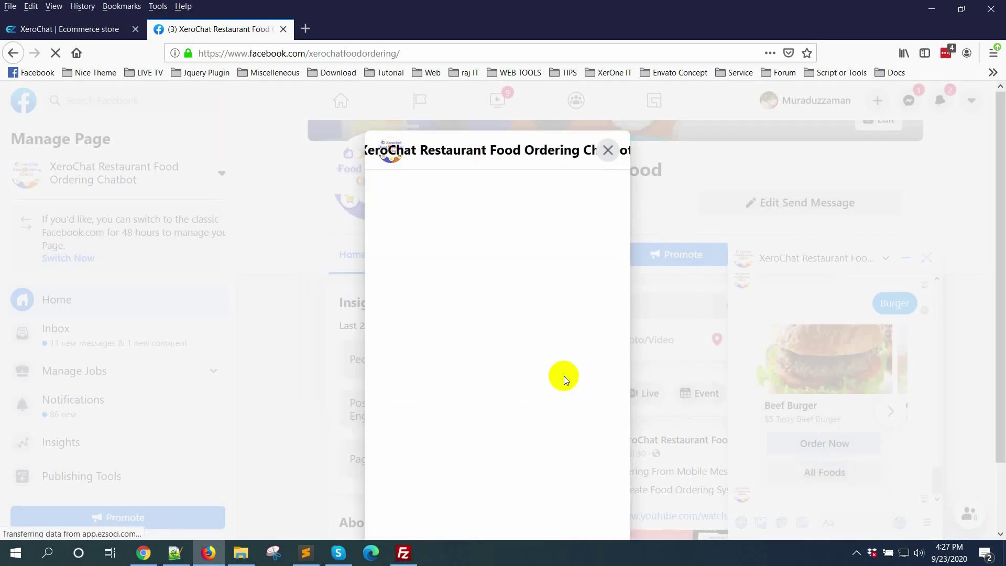
scroll(486, 267, down, 2)
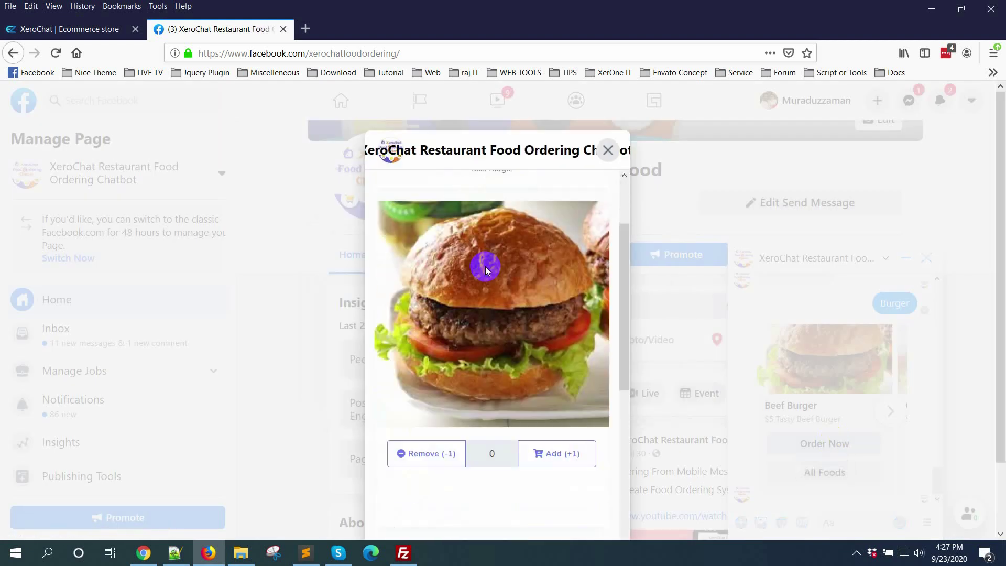
scroll(485, 267, down, 4)
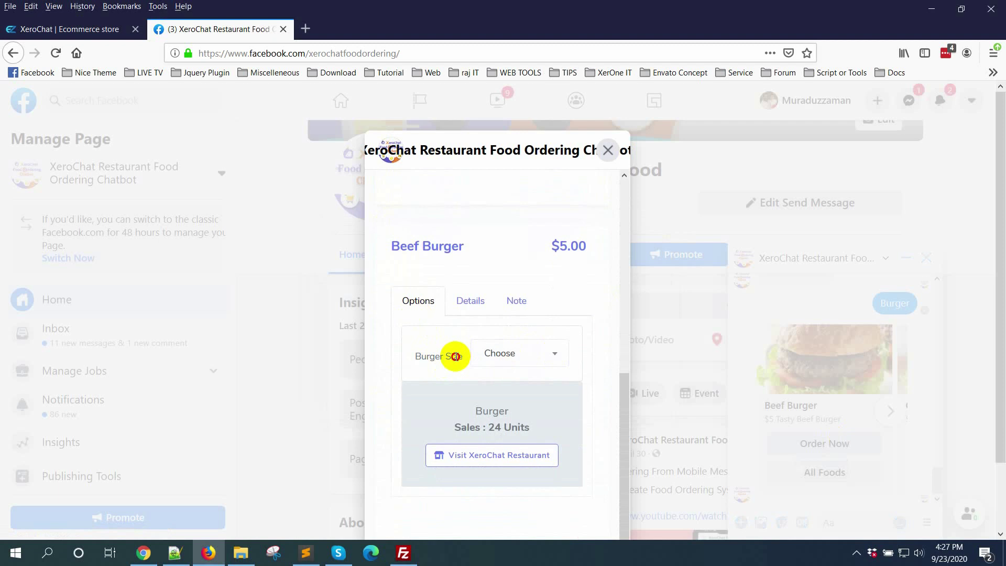
click(512, 353)
click(490, 408)
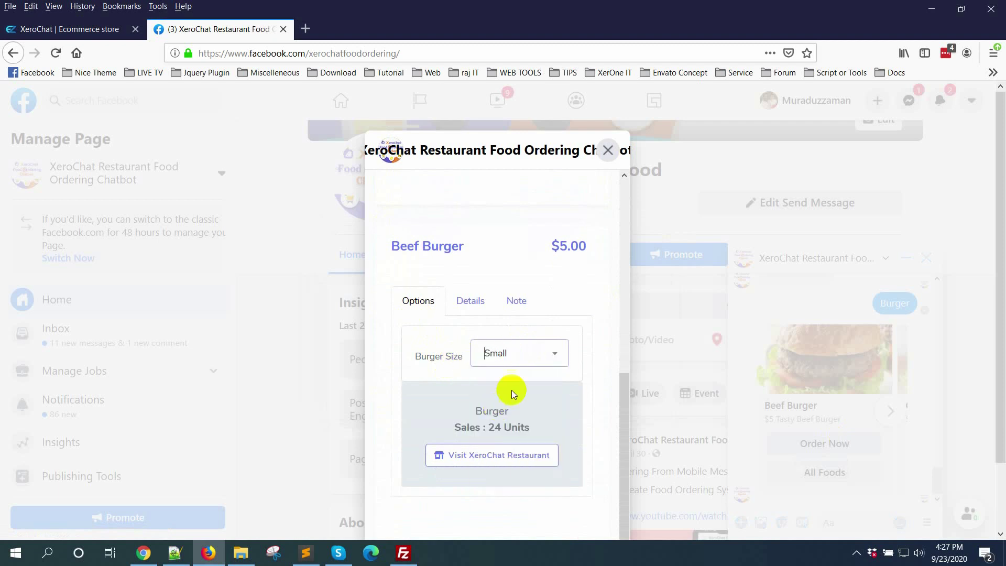
click(512, 354)
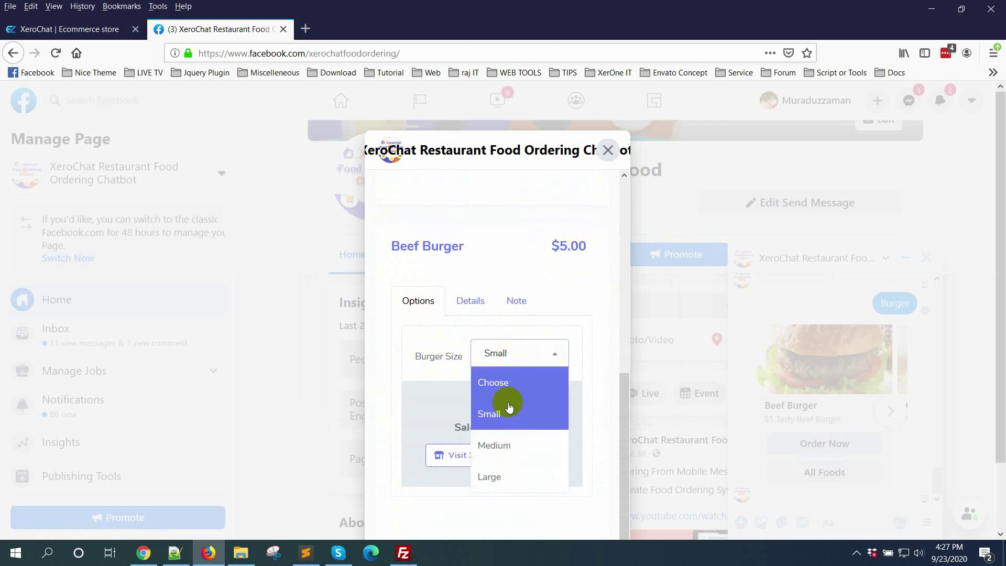
click(504, 446)
click(506, 358)
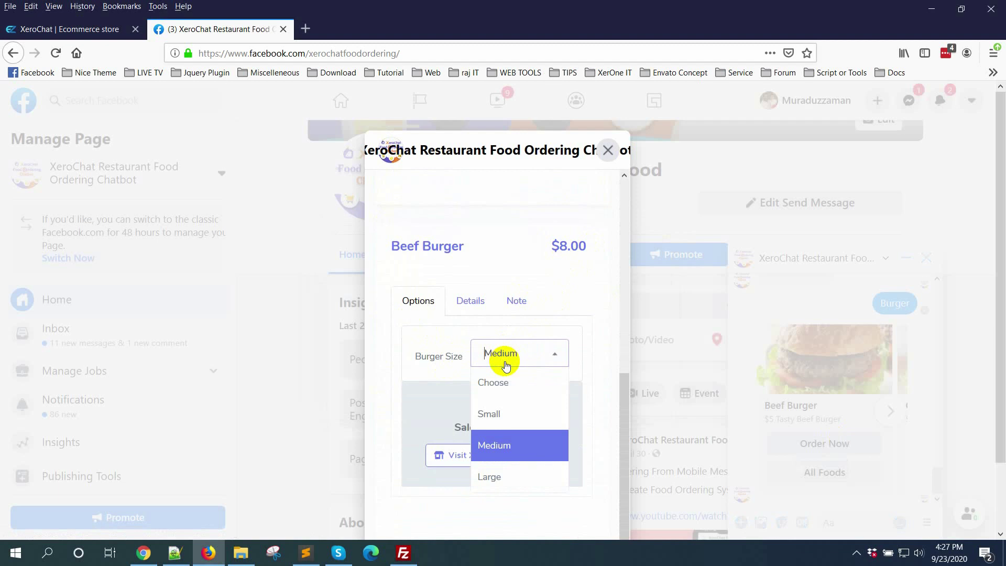
click(514, 477)
drag(545, 246, 605, 246)
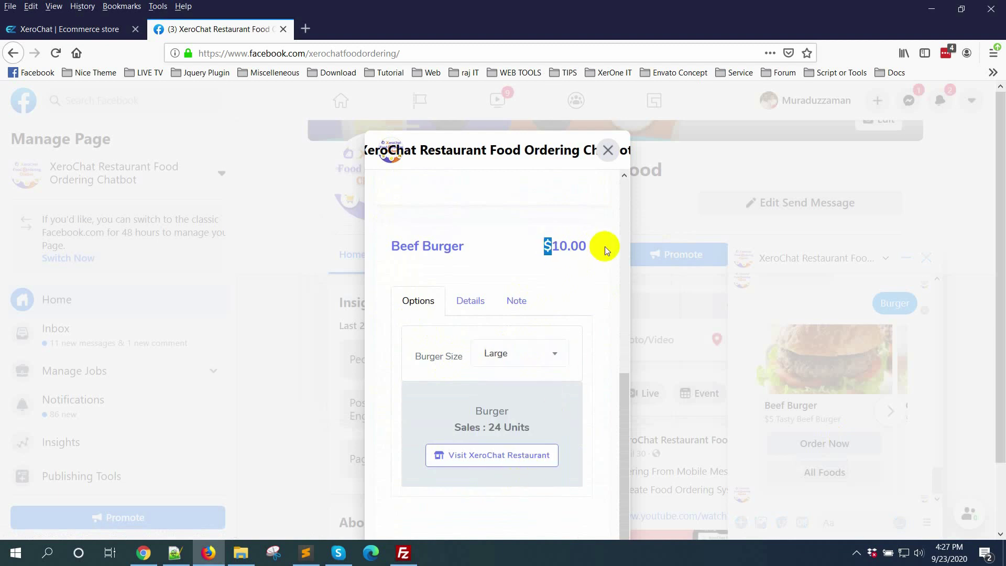
scroll(581, 301, up, 4)
Step: Add one Large Beef Burger to the cart and check out with Cash on Delivery
click(546, 337)
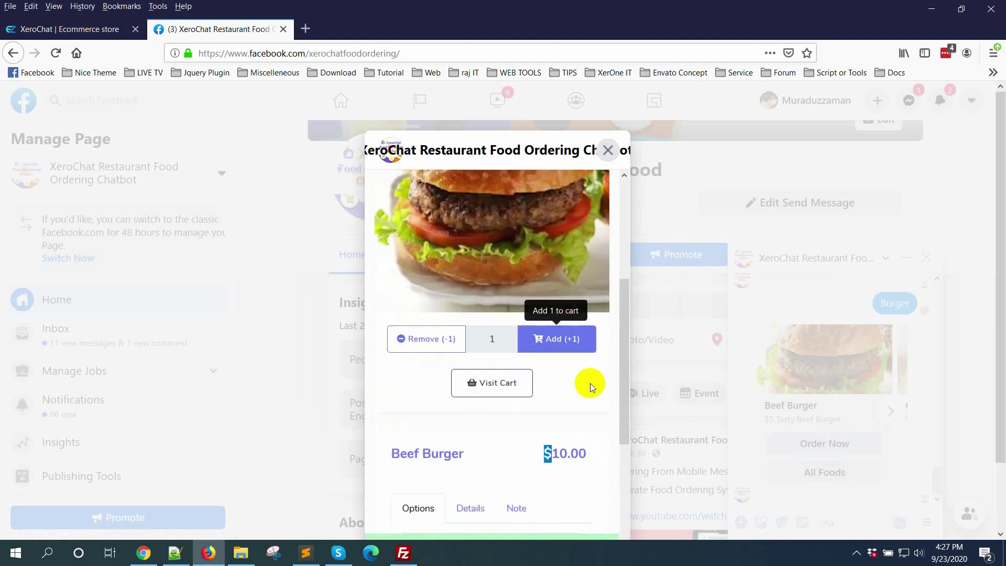
click(488, 383)
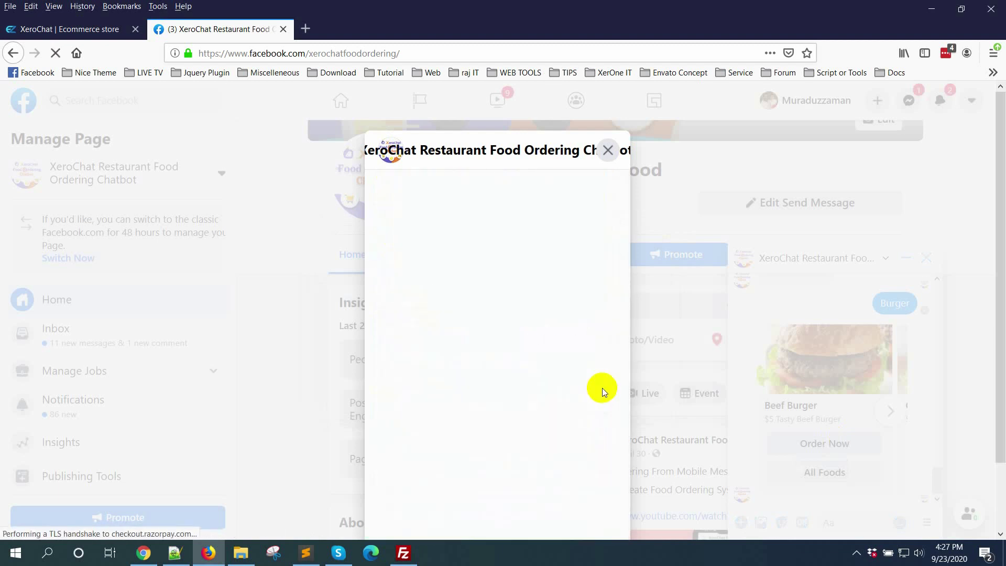
scroll(524, 400, down, 5)
scroll(525, 400, down, 8)
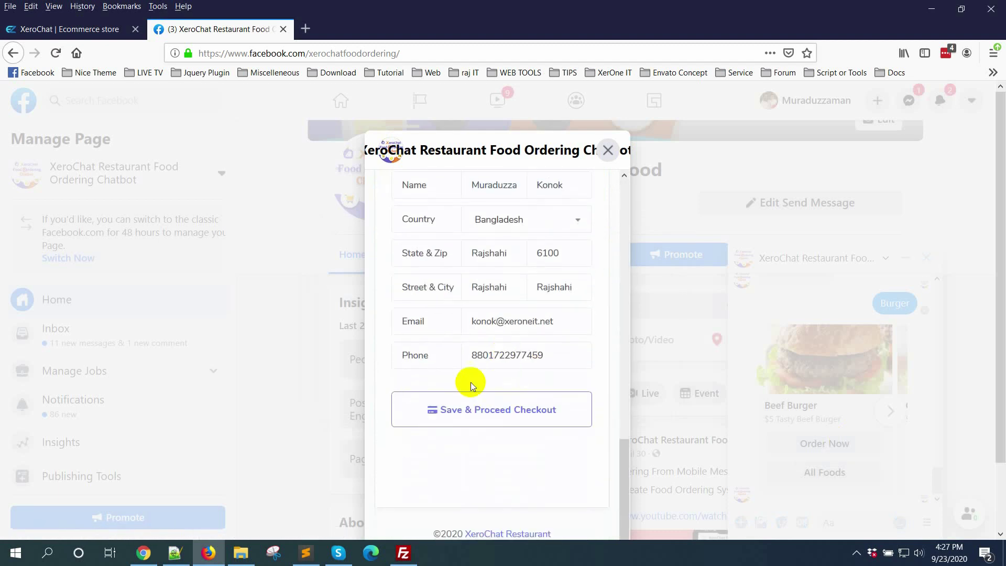
click(526, 335)
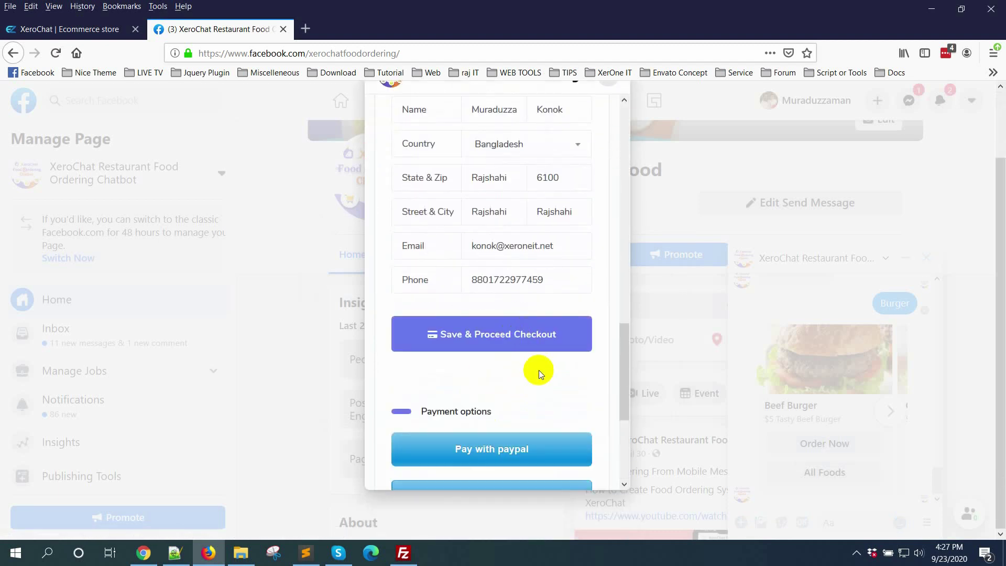
scroll(539, 370, down, 4)
click(518, 342)
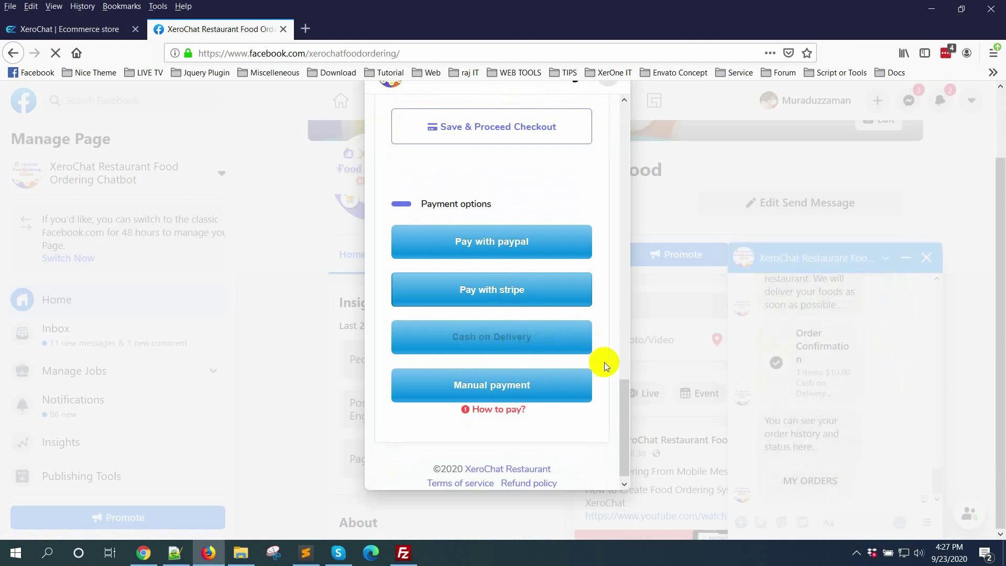
Step: Review the $10.00 order, close the webview and return to XeroChat's product list
scroll(596, 355, down, 10)
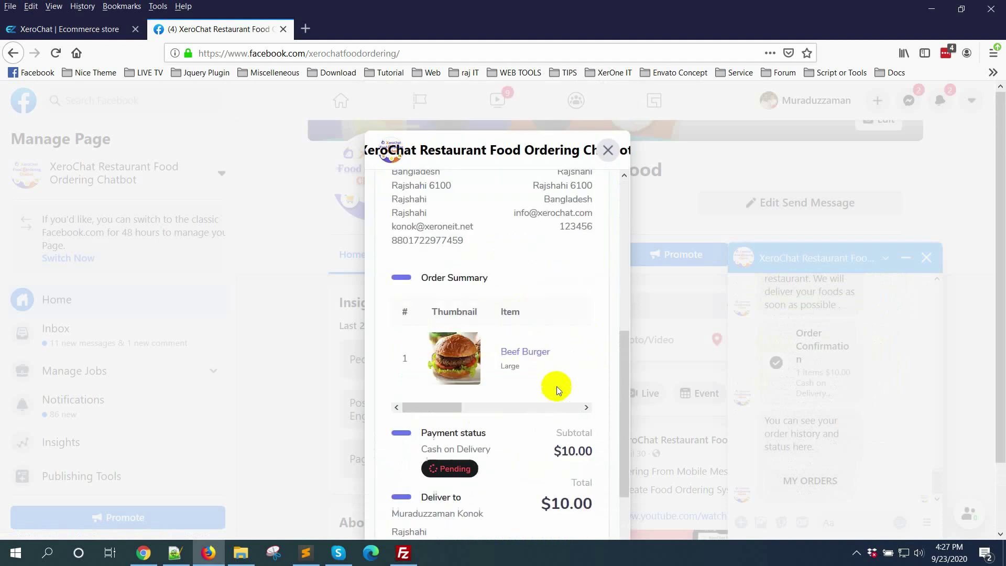
scroll(551, 359, up, 5)
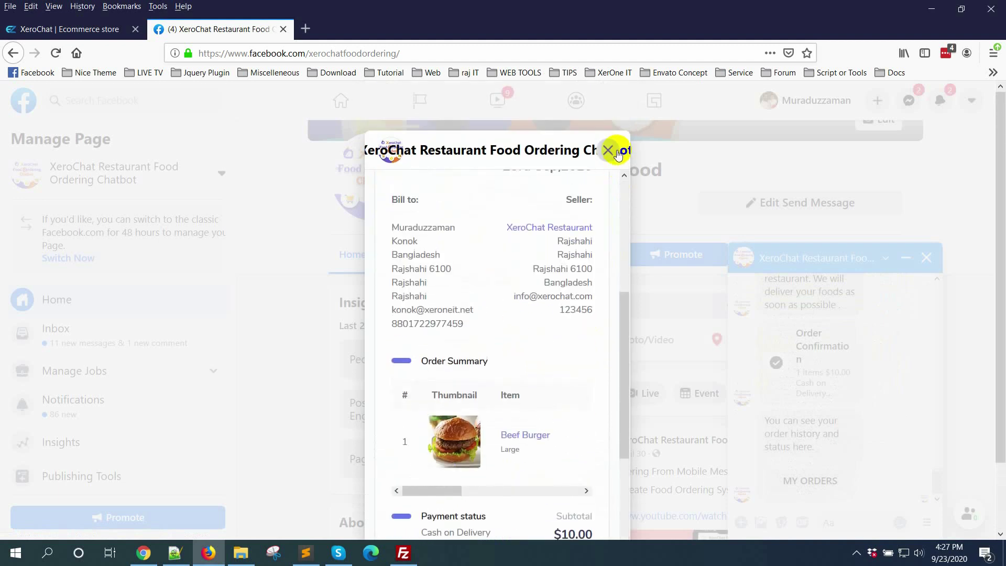
click(320, 135)
click(68, 29)
Step: Open the store's Attributes list and start a new attribute named Chees Options
scroll(816, 405, down, 4)
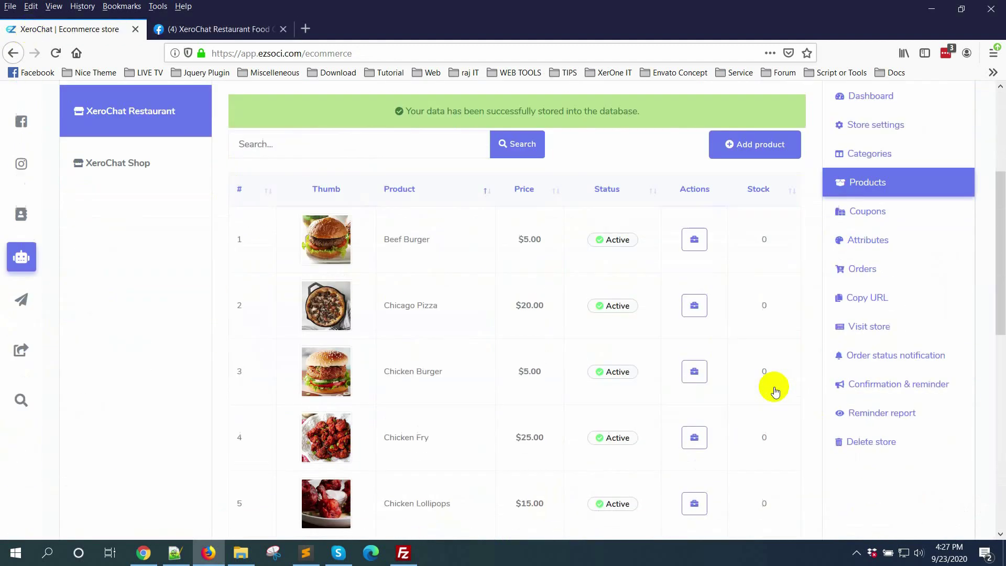
click(863, 251)
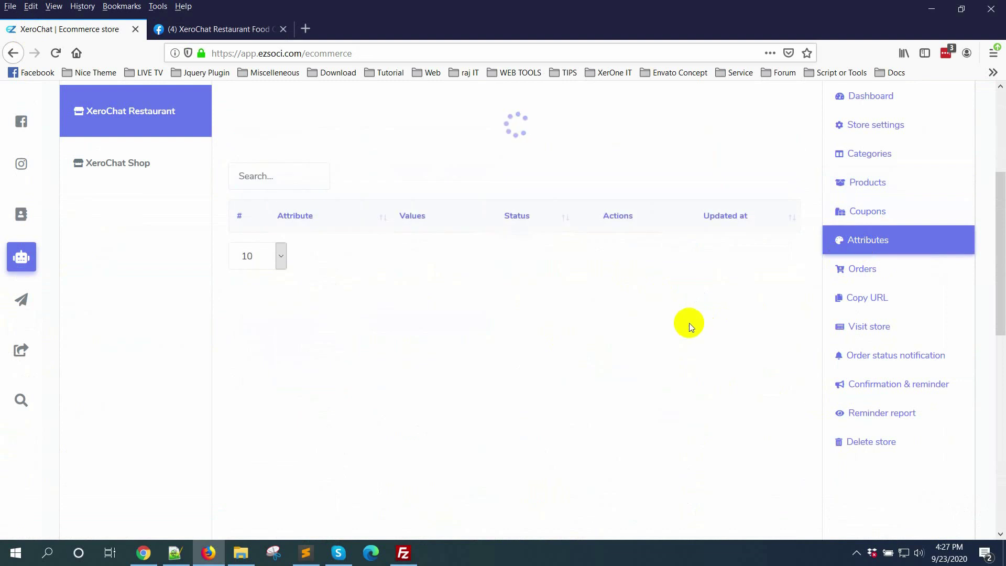
scroll(681, 355, up, 3)
click(754, 246)
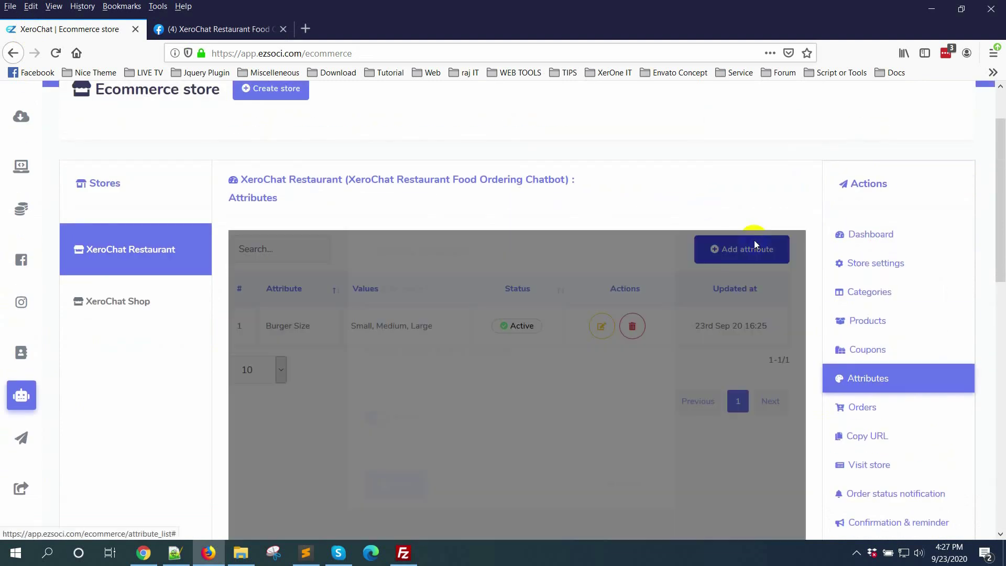
scroll(554, 414, down, 3)
click(442, 266)
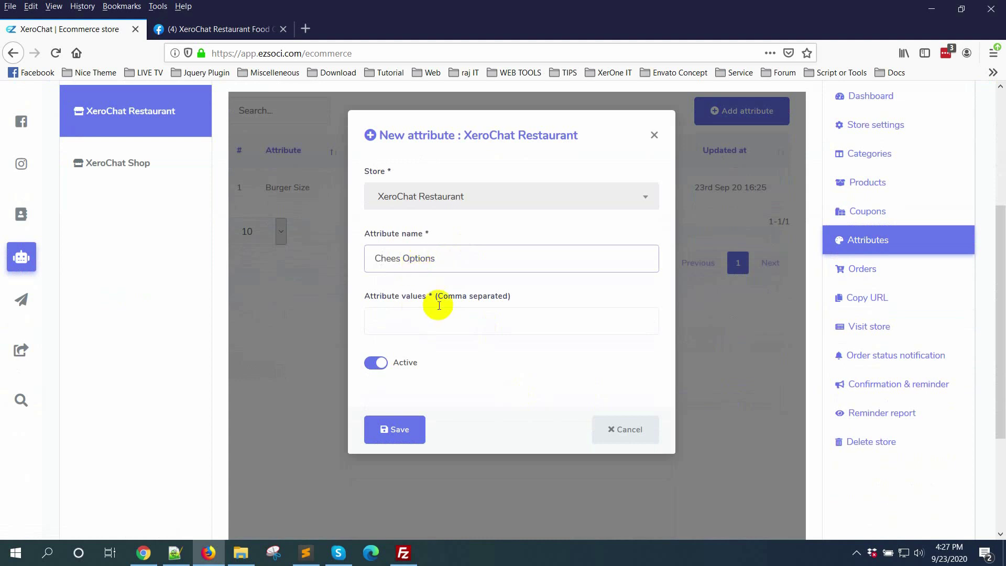
Step: Add values Default and Extra, then save the Chees Options attribute
click(411, 321)
text(De)
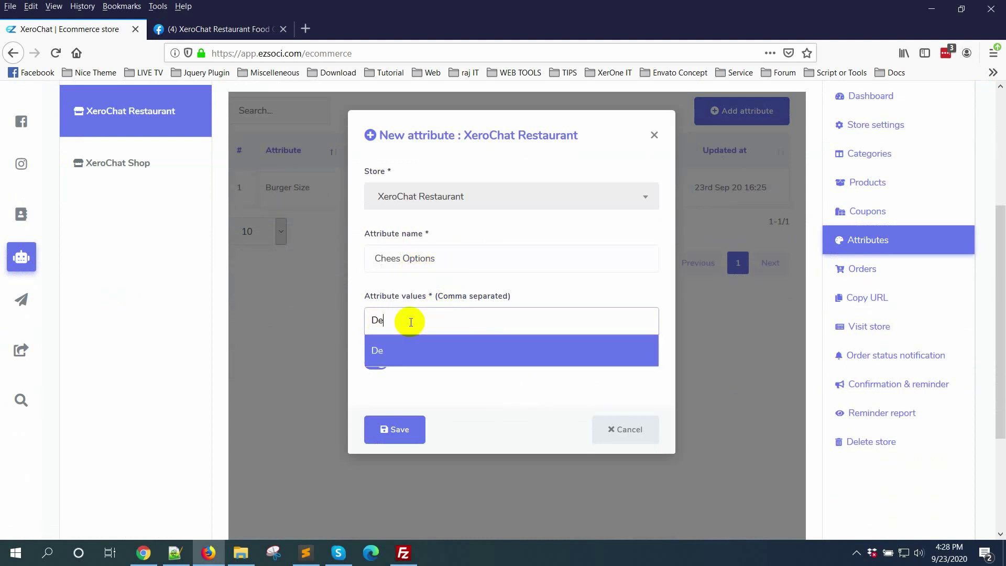
text(fault)
key(Return)
text(Ext)
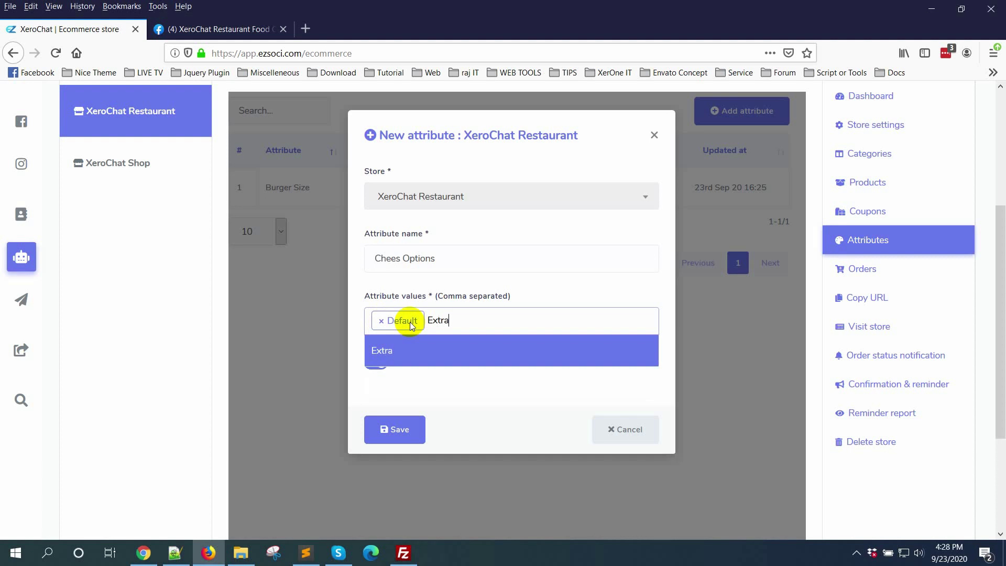
text(ra)
click(438, 347)
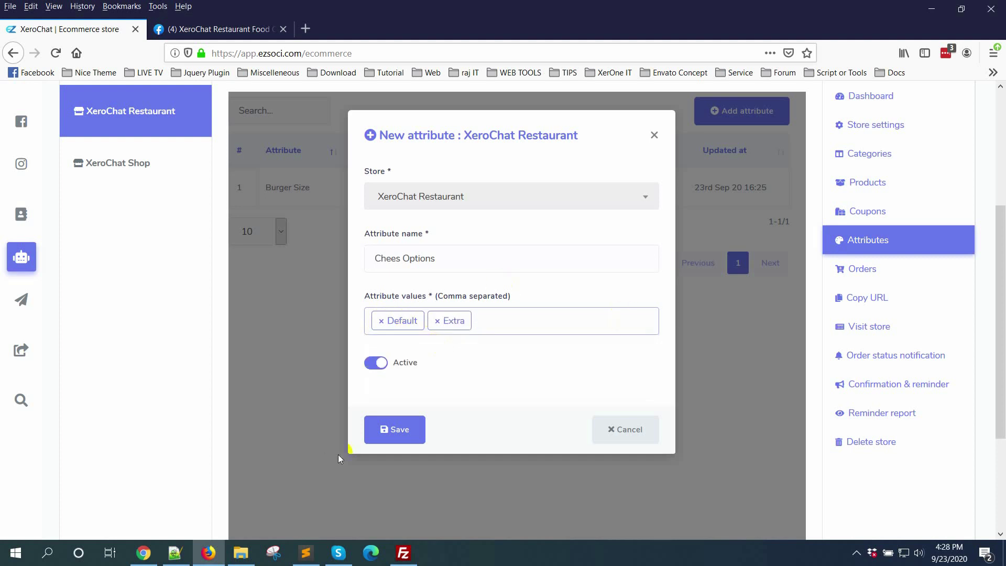
click(398, 431)
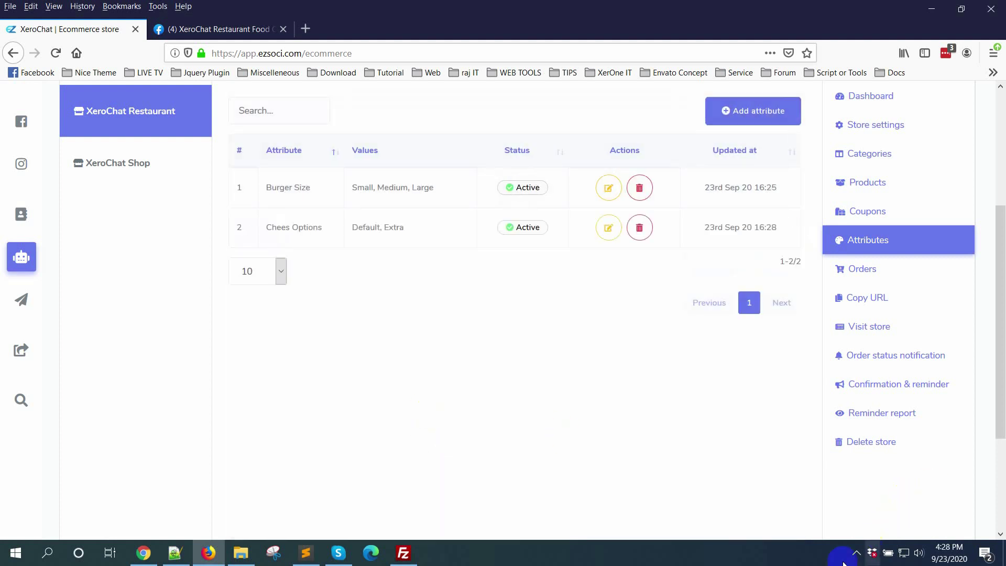
Step: Edit the Beef Burger and add Chees Options to its attributes
scroll(765, 465, up, 4)
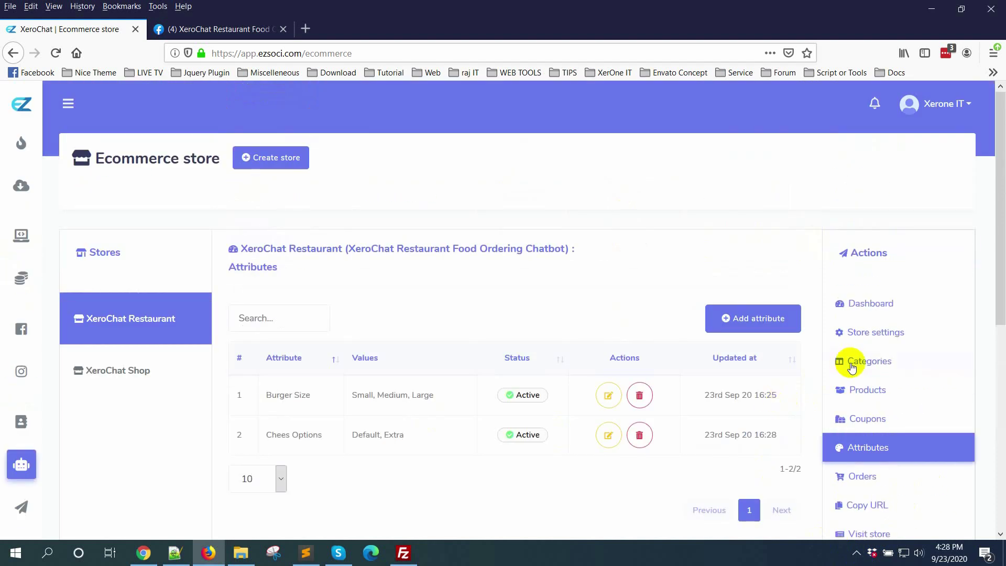
click(883, 388)
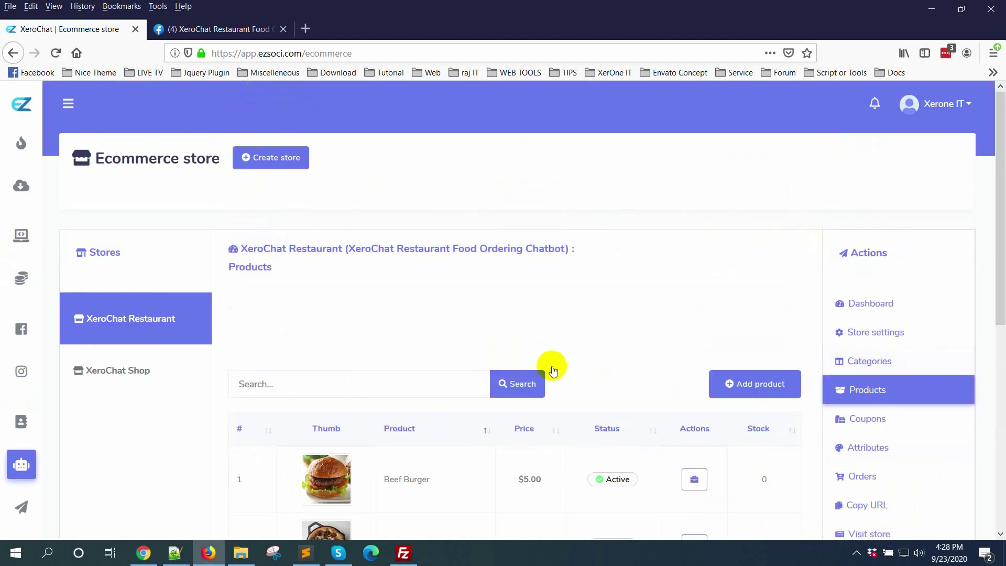
scroll(553, 367, down, 3)
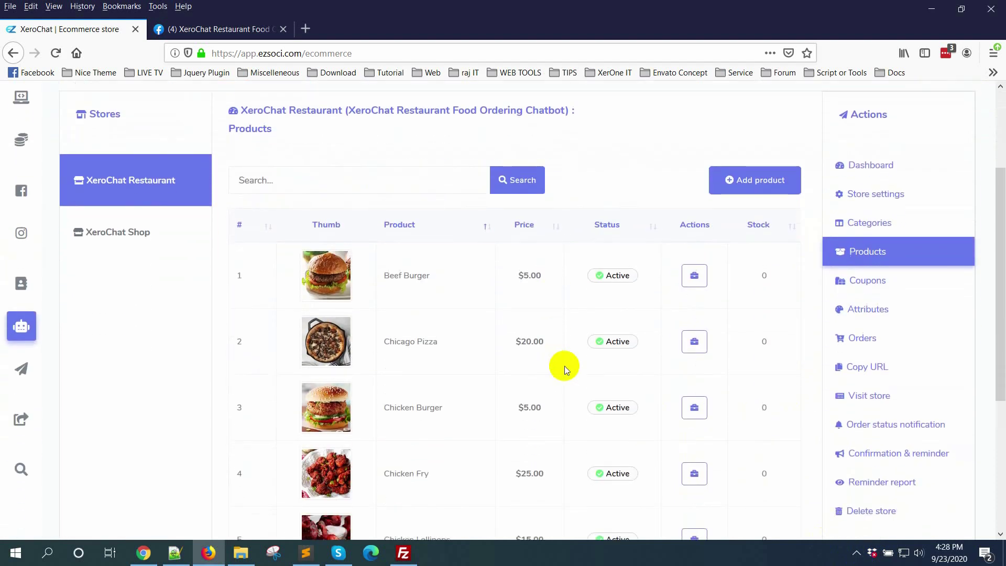
scroll(675, 340, down, 2)
click(688, 208)
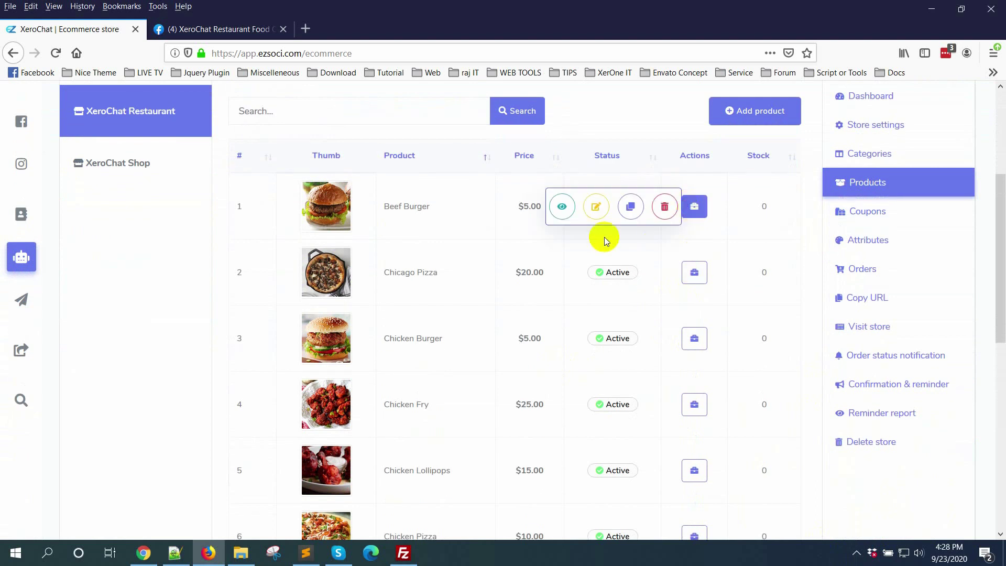
click(596, 207)
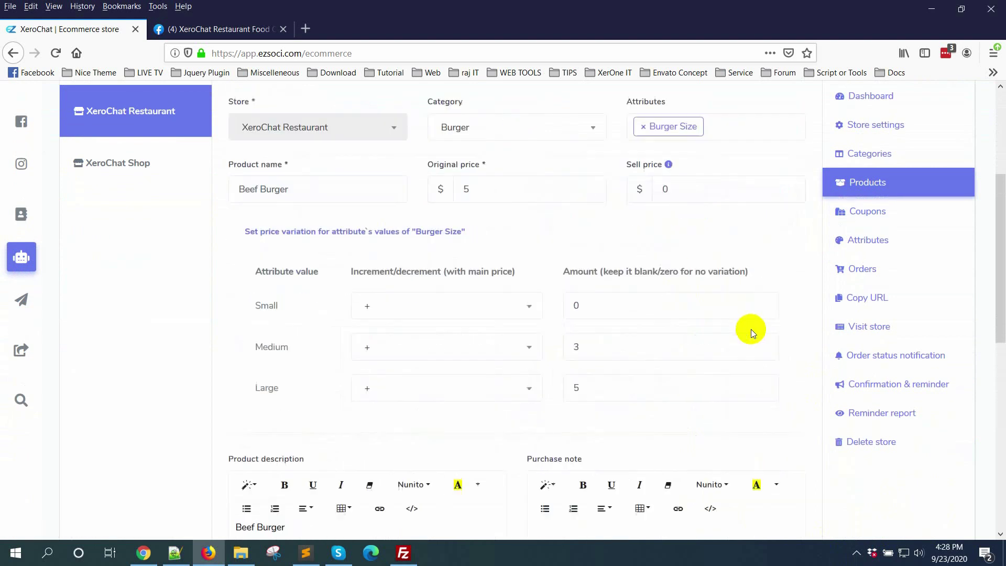
click(741, 125)
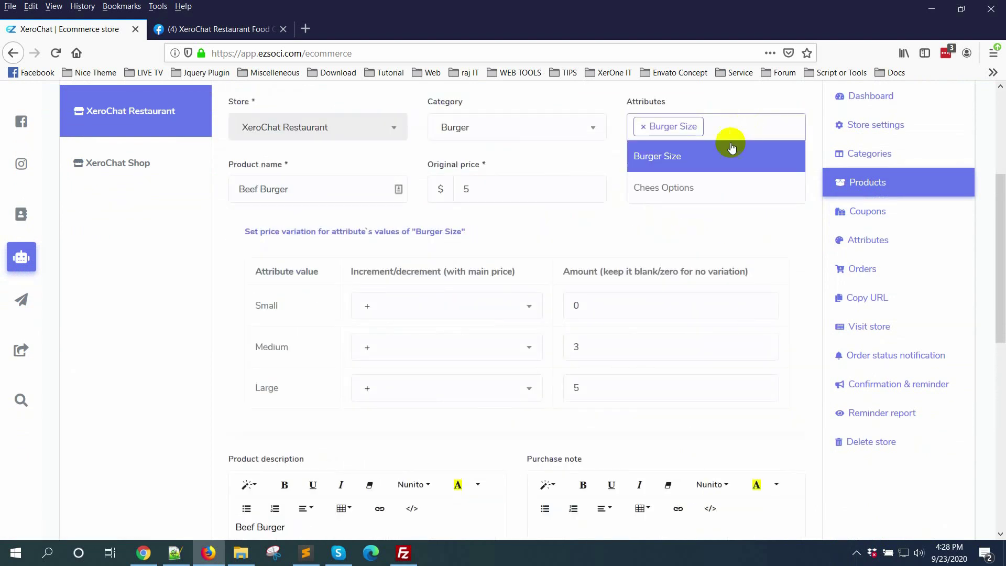
click(697, 187)
Step: Set the cheese price changes to Default +0 and Extra +1, then save the product
scroll(294, 367, down, 3)
scroll(297, 366, down, 1)
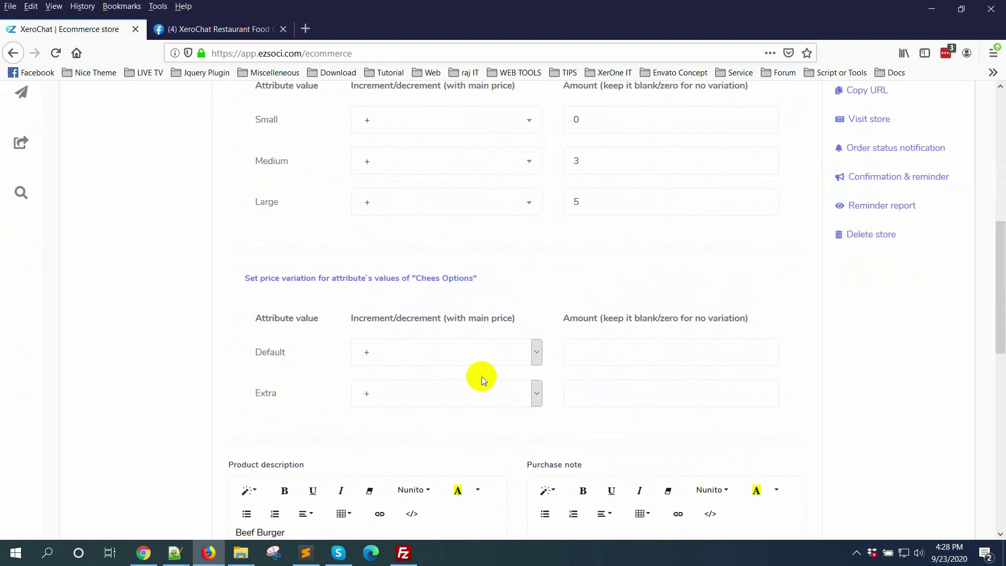
click(617, 350)
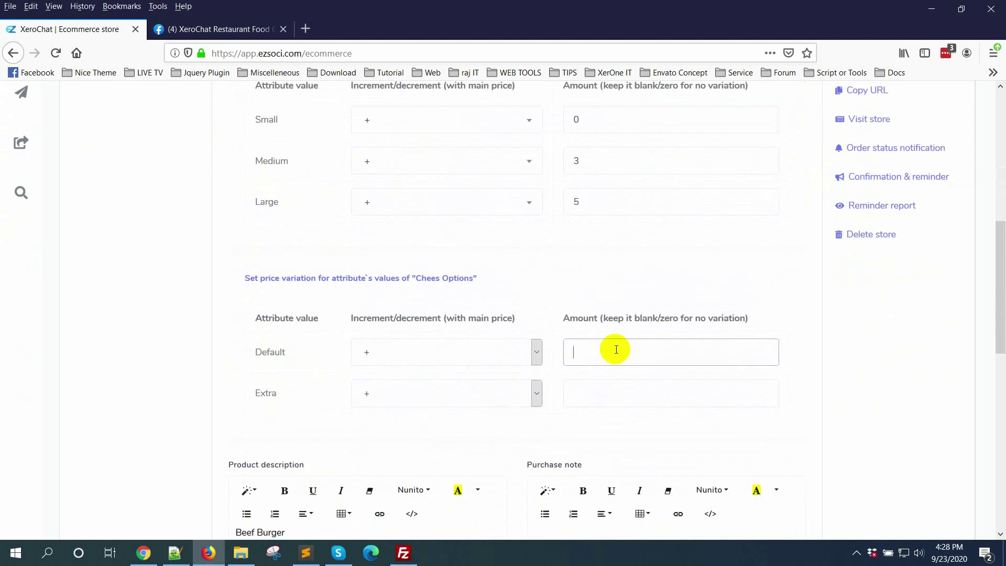
click(839, 345)
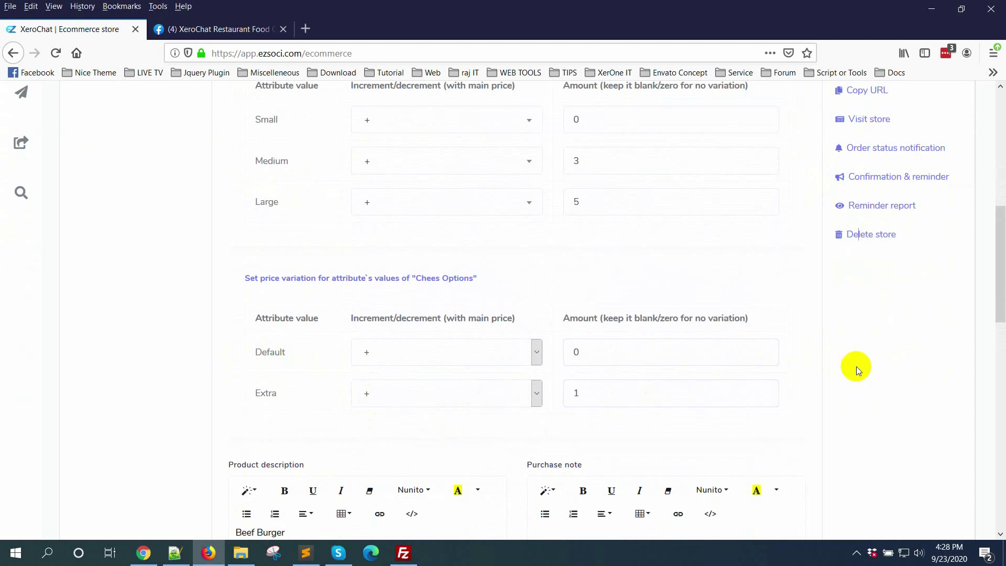
scroll(498, 386, down, 15)
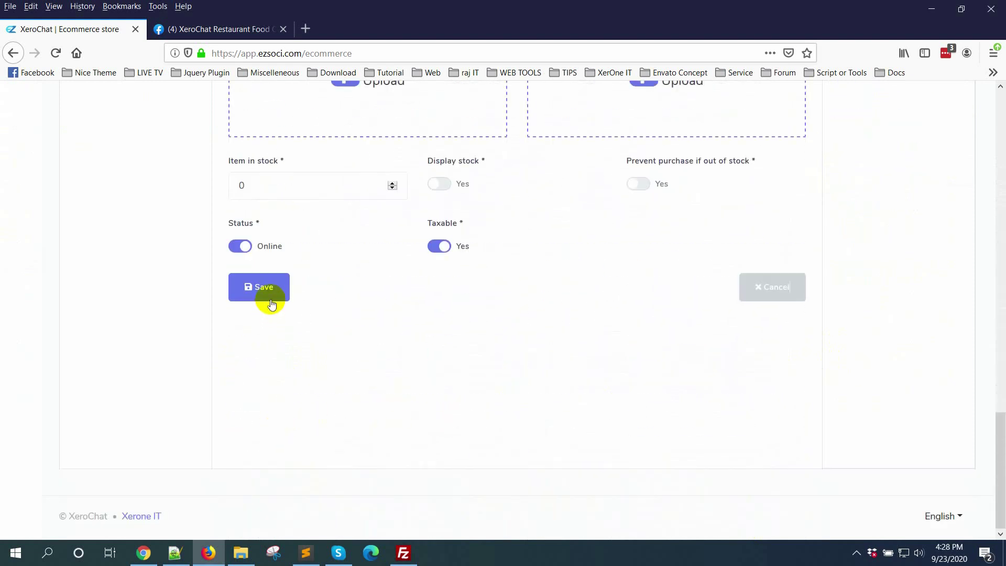
click(271, 304)
Step: In Messenger, open All Foods and then the Beef Burger detail page
click(225, 29)
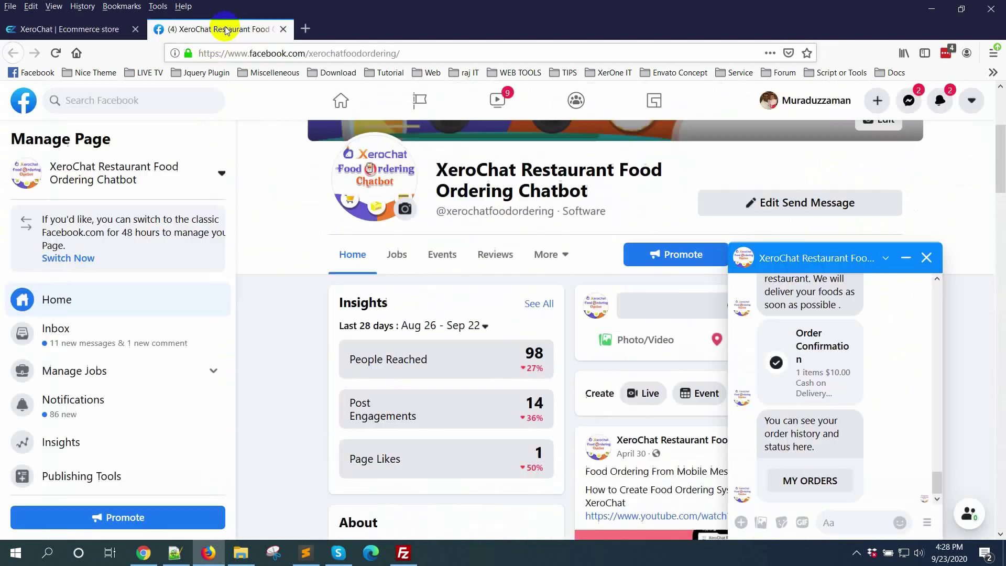
scroll(837, 447, up, 5)
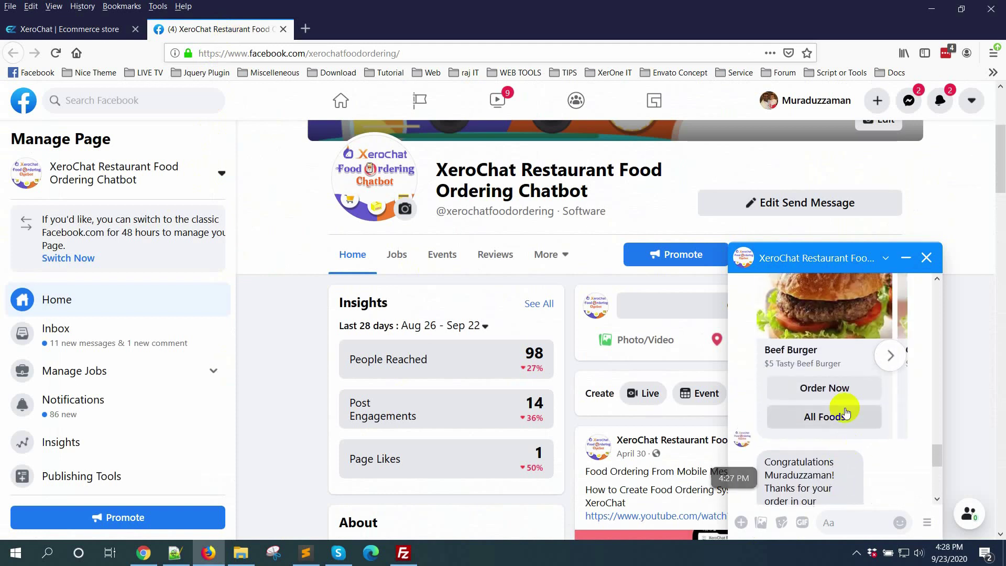
click(833, 419)
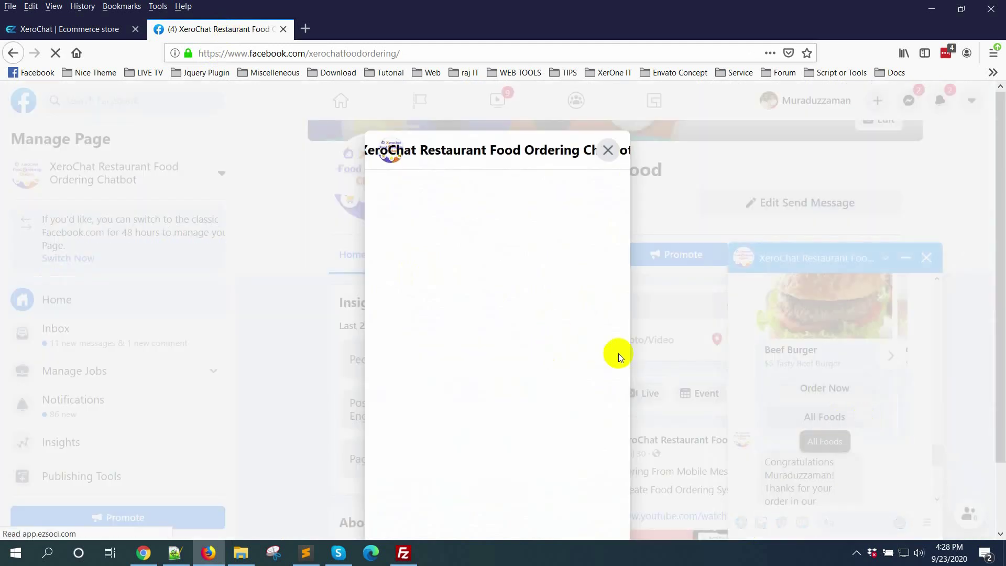
scroll(539, 382, down, 3)
click(497, 235)
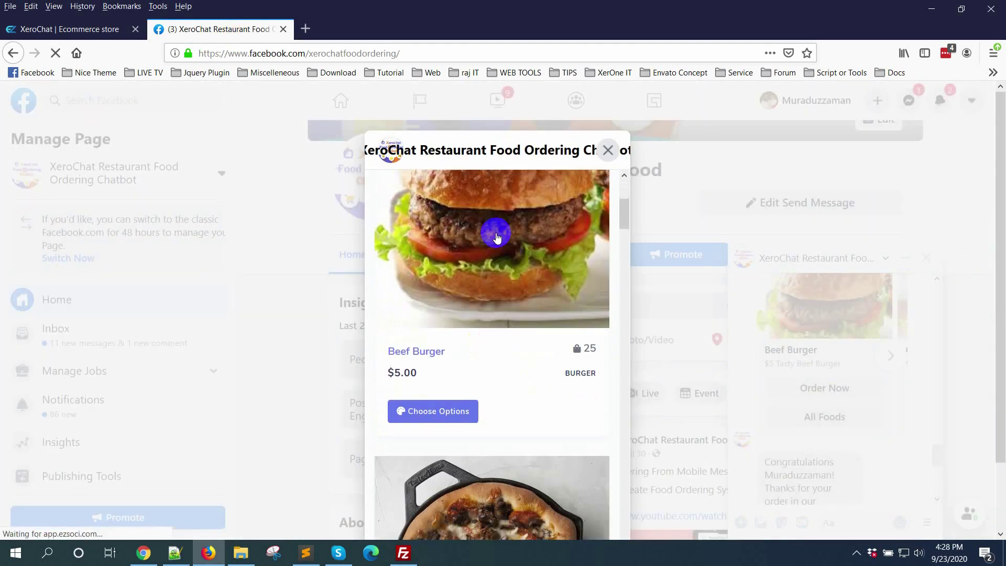
scroll(499, 251, down, 7)
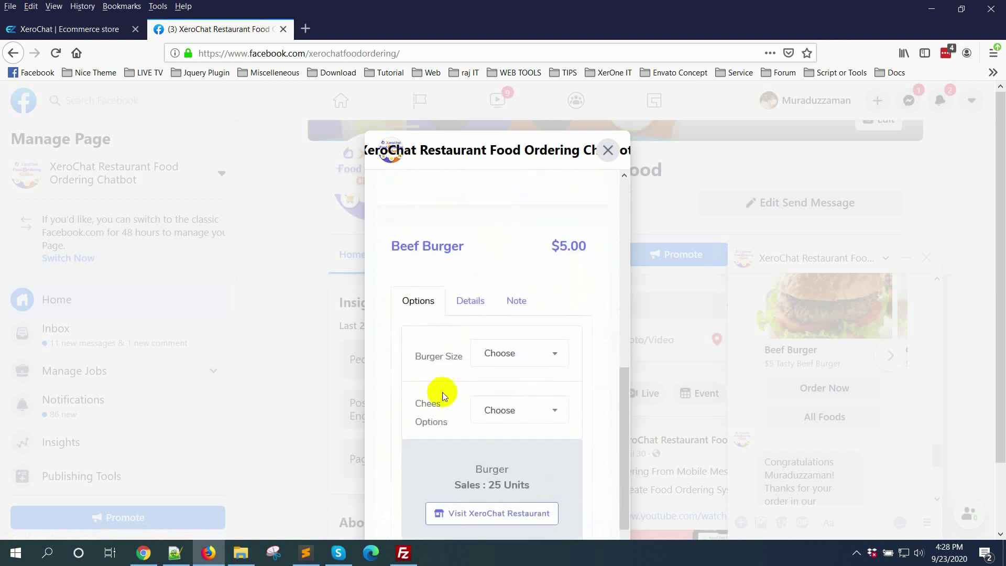
drag(425, 406, 457, 418)
Step: Choose the Large burger size and Extra cheese, bringing the price to $11.00
click(513, 356)
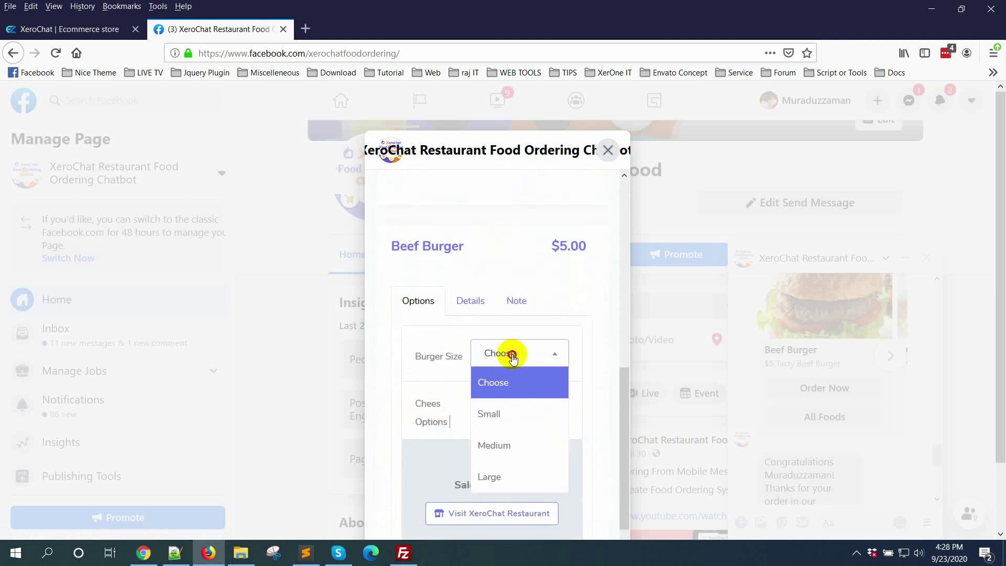
click(497, 476)
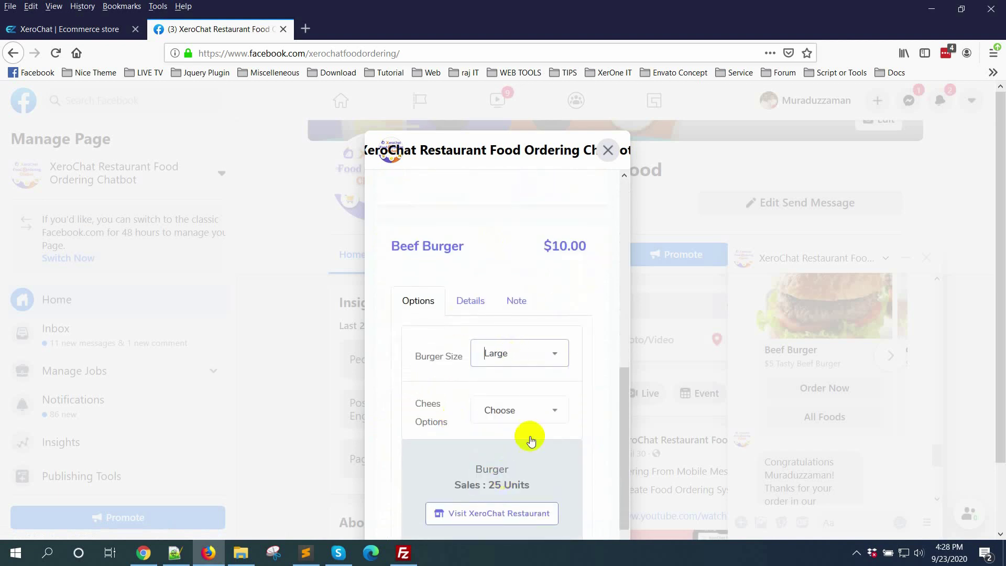
click(517, 411)
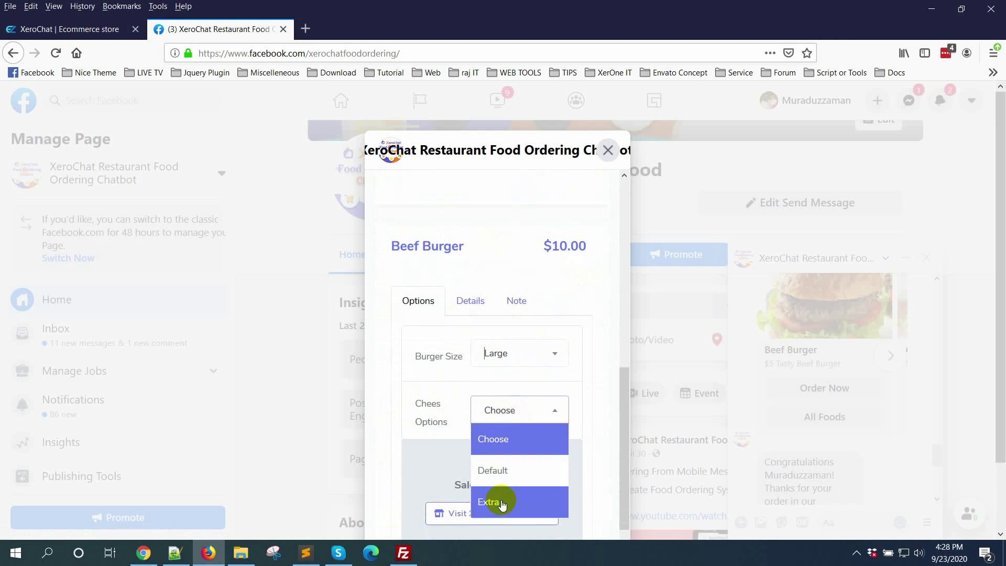
click(513, 469)
click(519, 402)
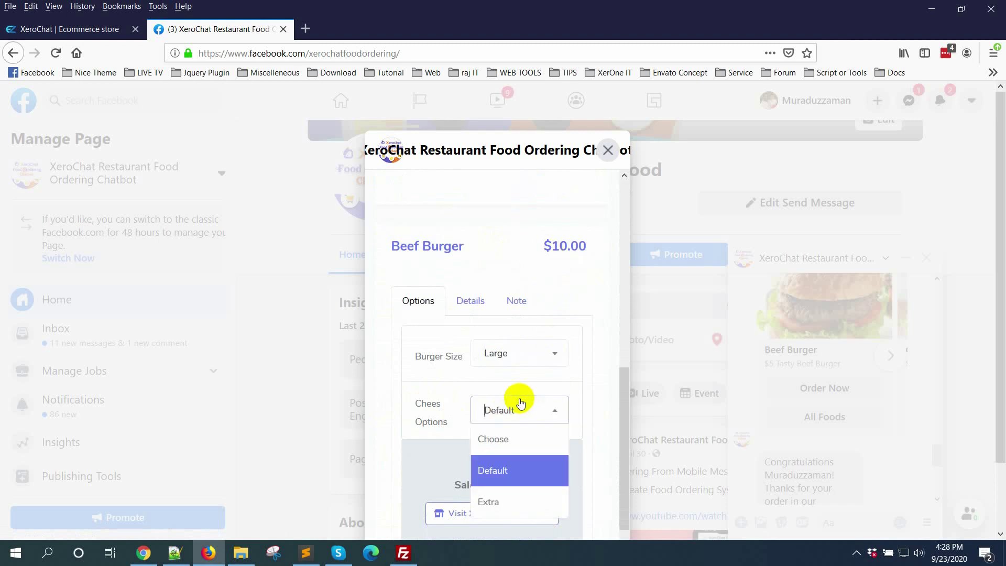
click(511, 502)
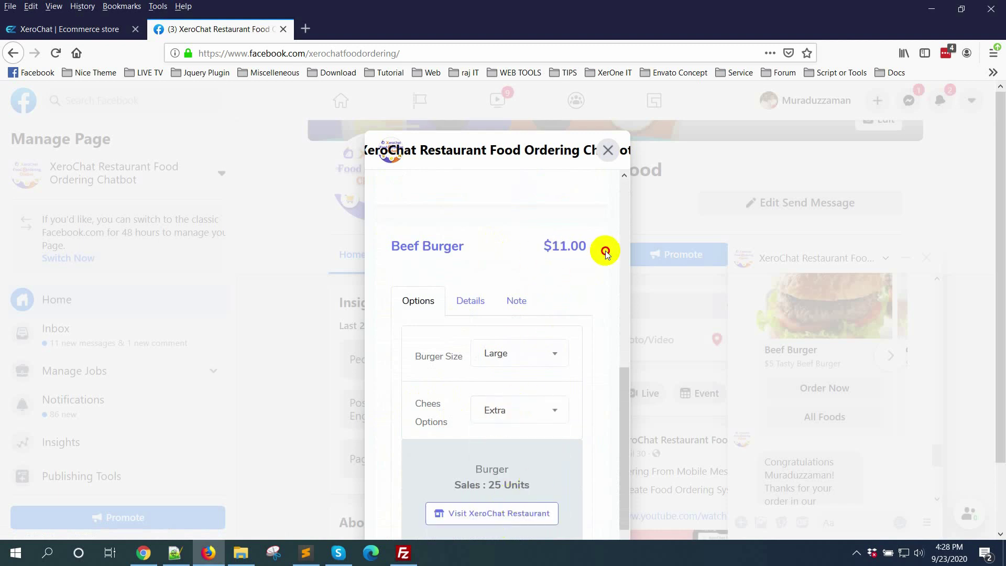
scroll(606, 252, down, 1)
scroll(509, 388, up, 4)
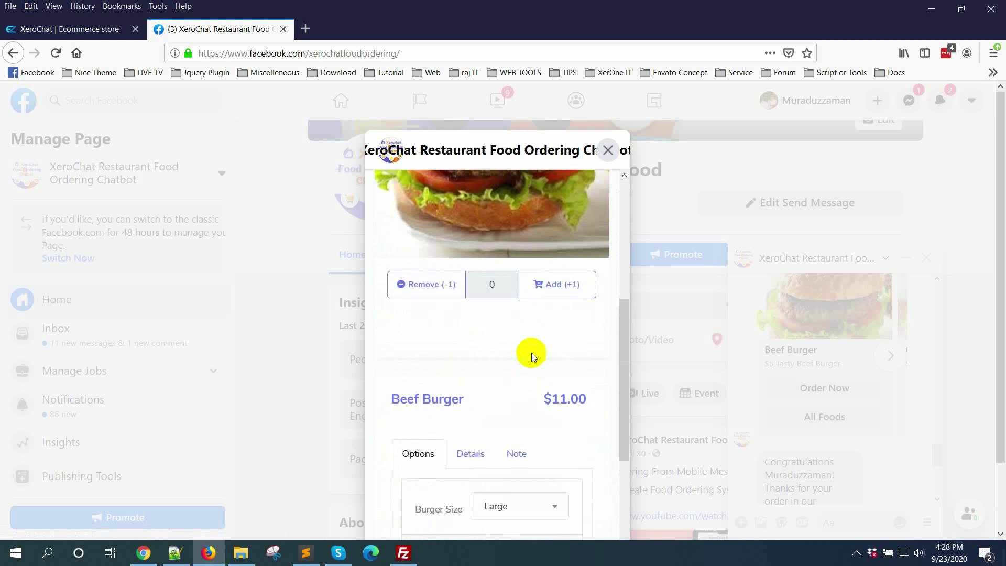
Step: Add the burger to the cart, save the address and pay by Cash on Delivery
click(477, 330)
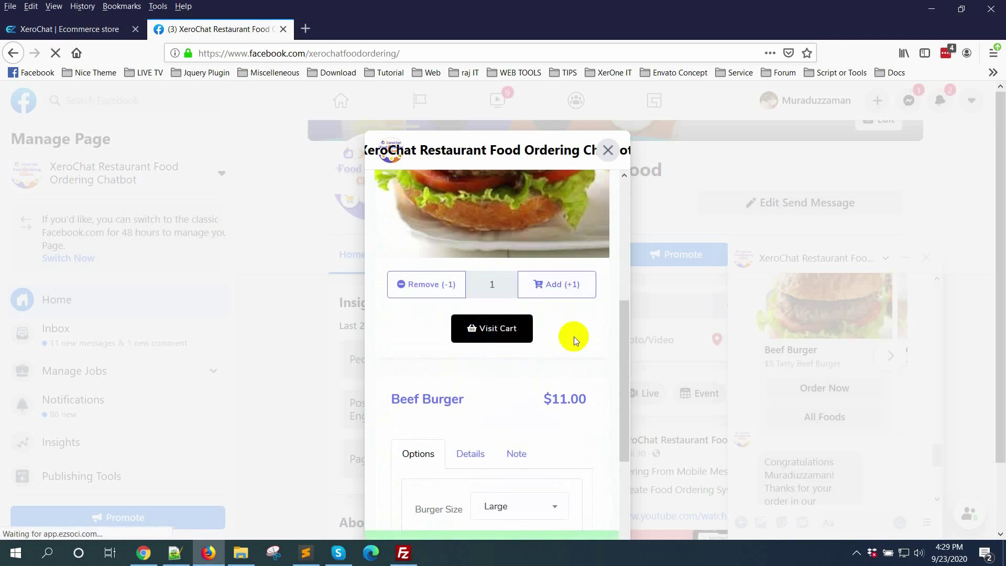
scroll(575, 338, down, 10)
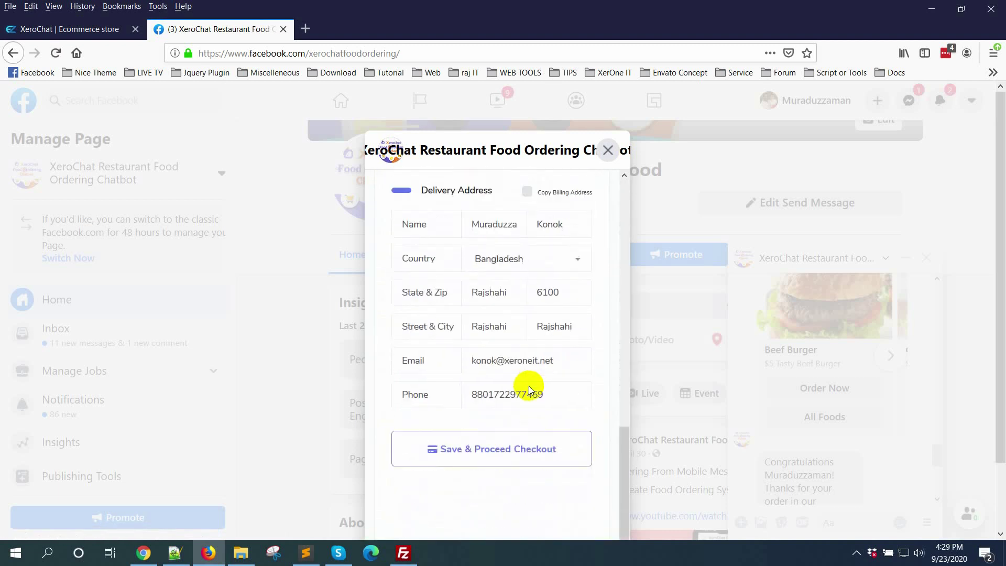
click(516, 333)
scroll(515, 382, down, 4)
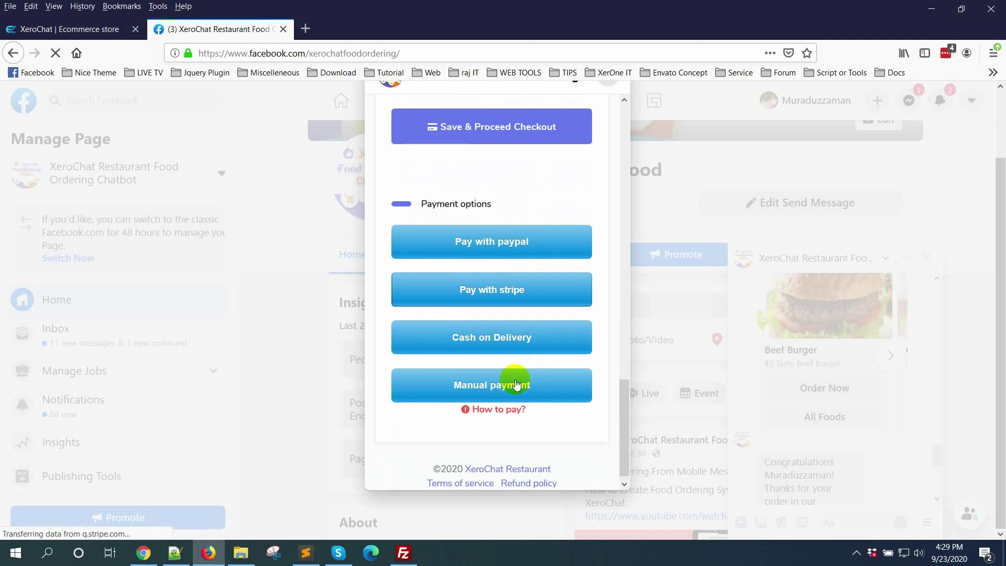
click(483, 337)
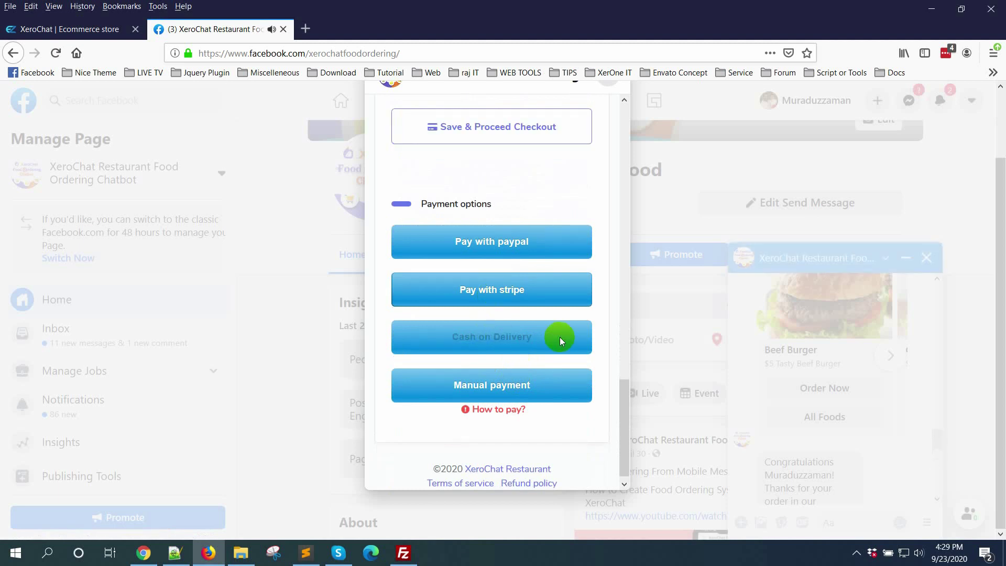
Step: Return to the XeroChat store product list and bring the success message above the table into view
click(59, 29)
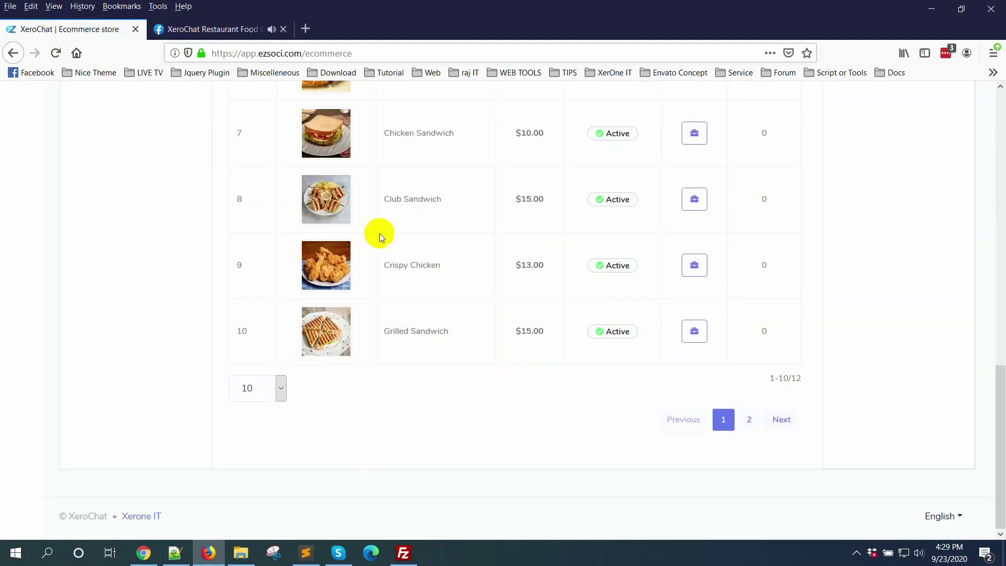
scroll(730, 335, up, 4)
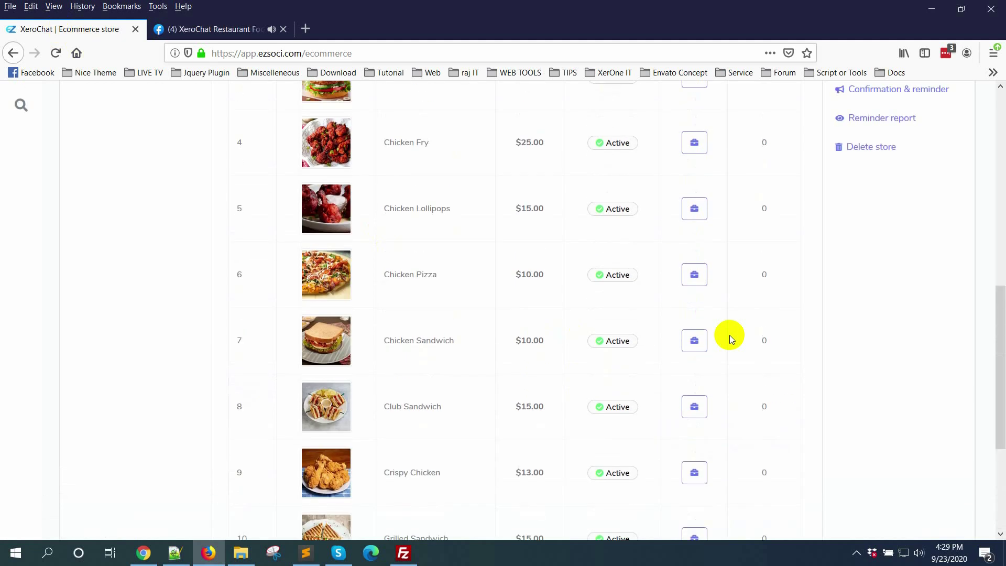
scroll(731, 335, up, 10)
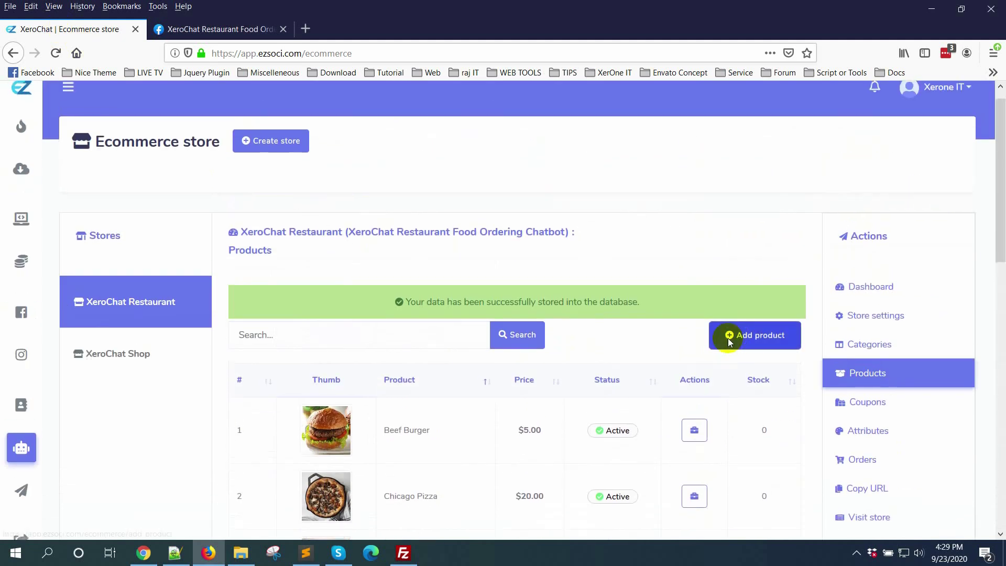